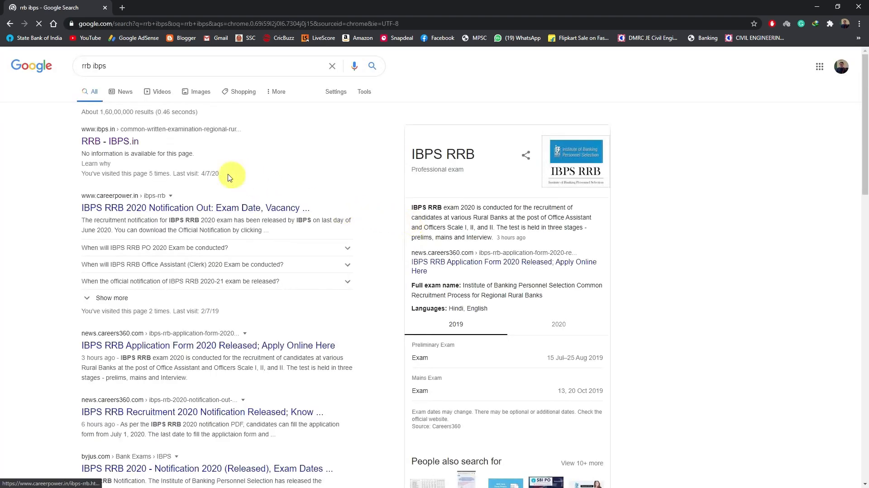
Step: Open the IBPS RRB site, go to the Regional Rural Banks Phase IX recruitment, and open the Officers Scale I online application
click(116, 141)
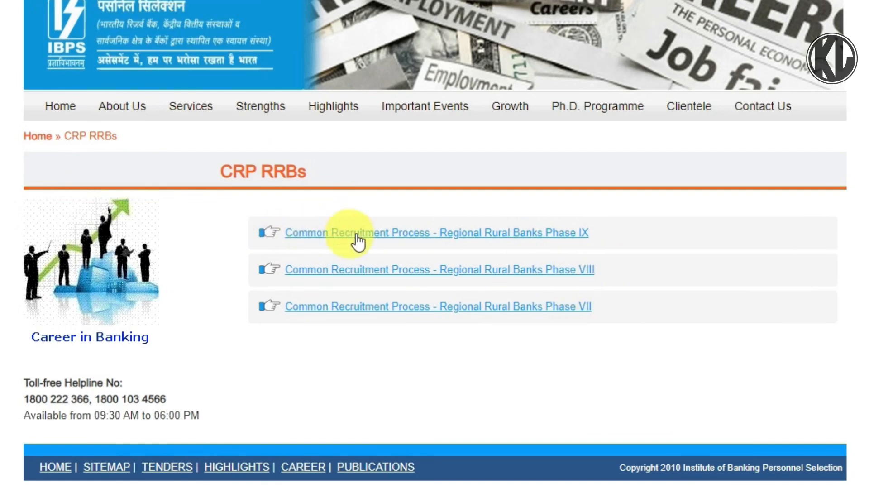
click(490, 232)
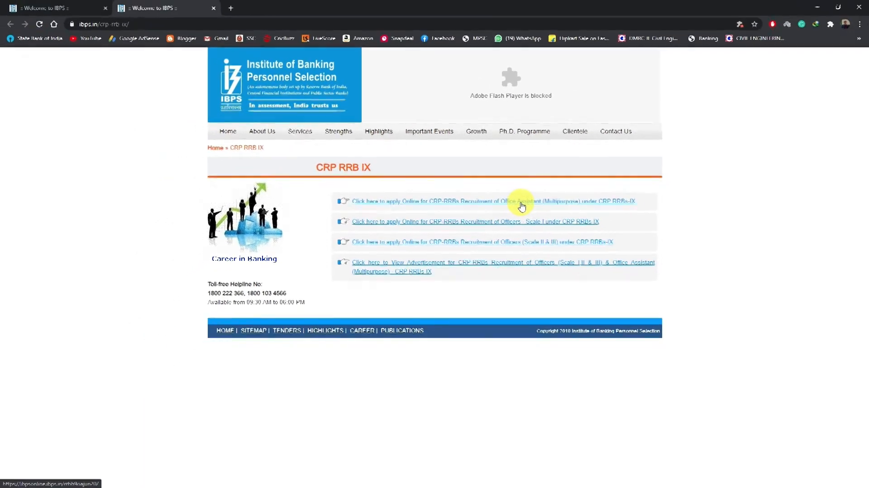
click(537, 222)
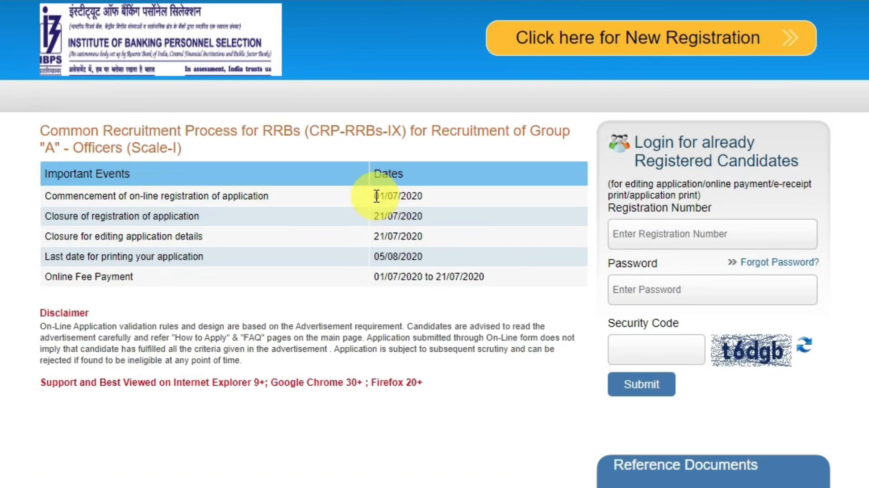
Step: Check the opening and closing dates for application registration, and start a new registration
drag(377, 196, 433, 198)
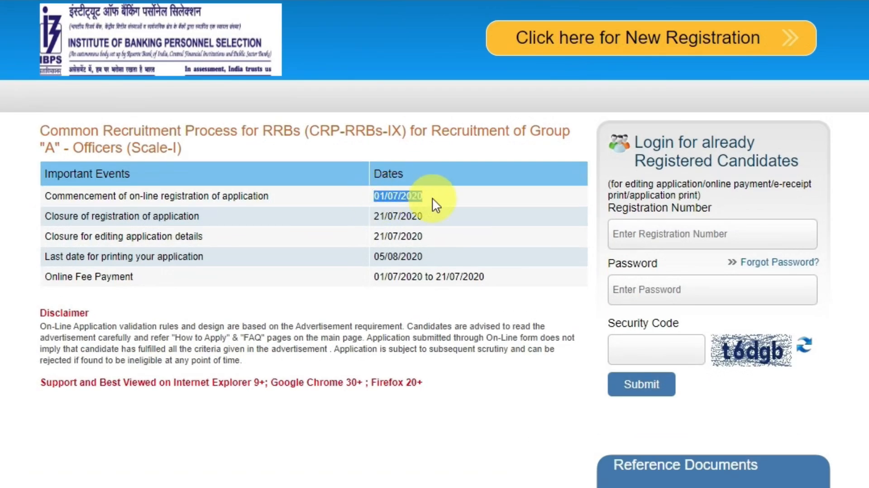
drag(380, 216, 424, 214)
click(447, 217)
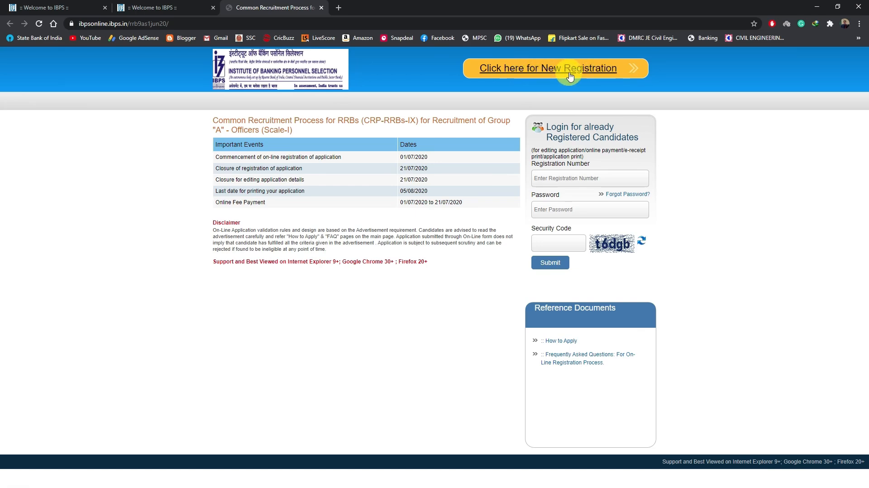
click(548, 72)
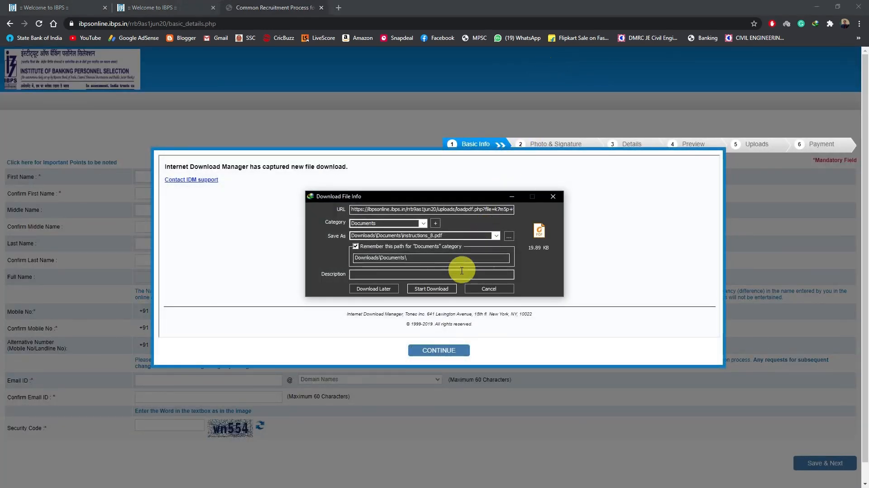
Step: Download instructions_8.pdf and open it in a maximized Foxit Reader window
click(432, 288)
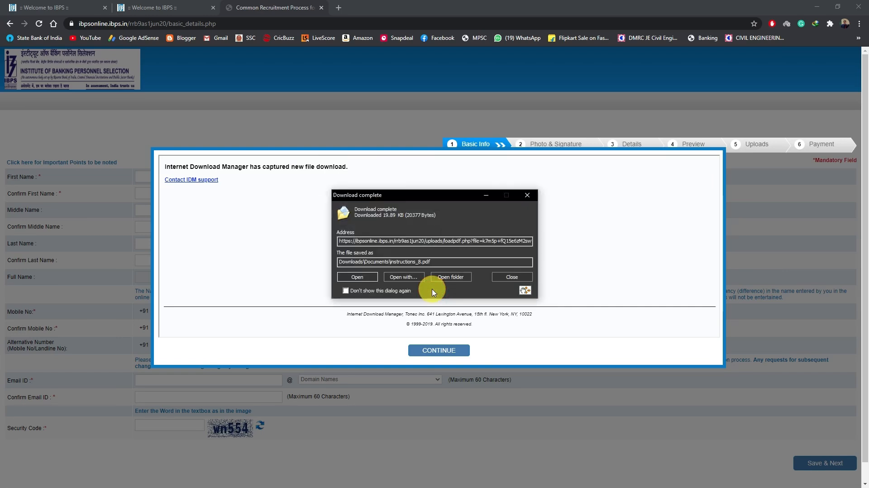
click(368, 277)
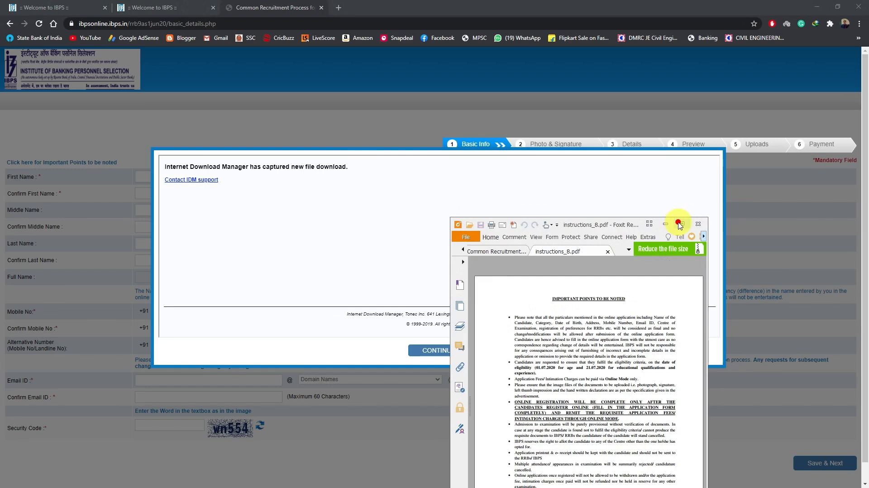
click(681, 224)
Step: Read the important points in the instructions, and return to the browser to continue to the basic information form
scroll(436, 256, down, 5)
scroll(435, 258, down, 1)
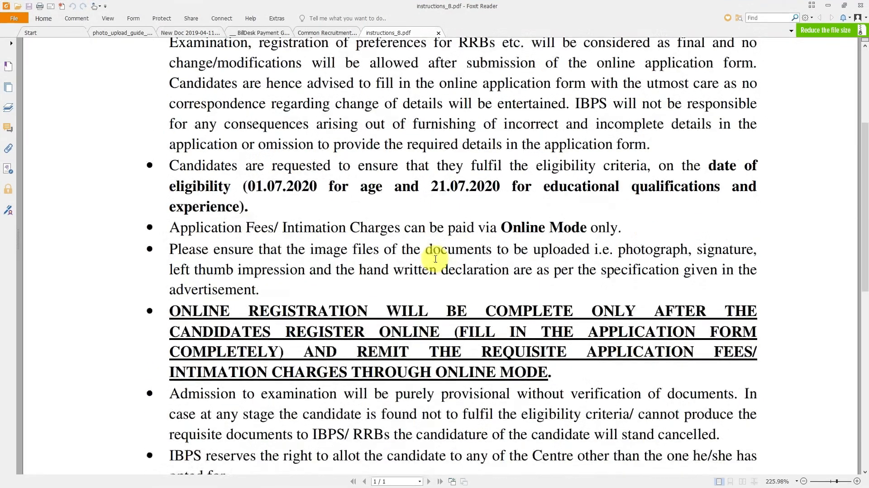
scroll(450, 373, down, 4)
scroll(449, 316, up, 4)
scroll(448, 317, down, 5)
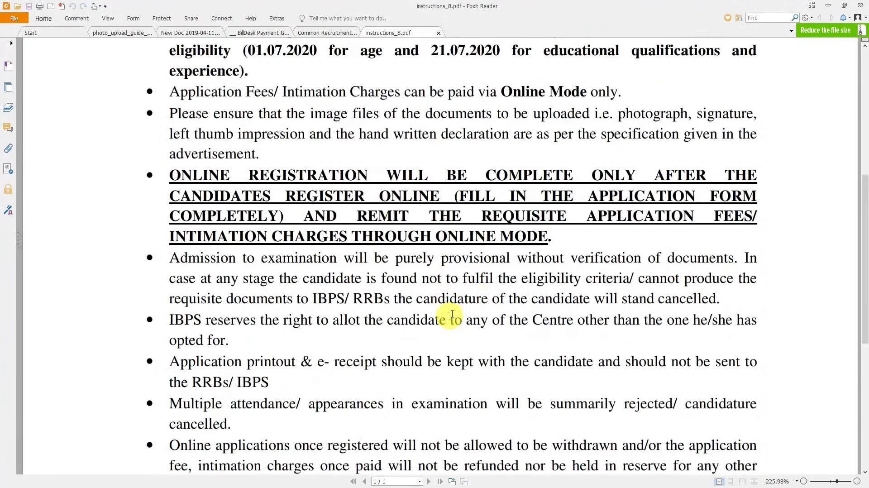
click(836, 5)
click(459, 352)
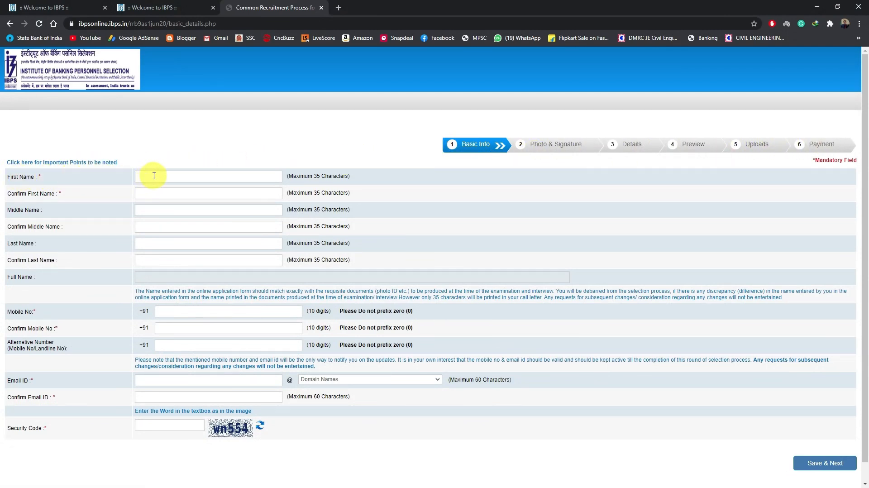
Step: Go through the name, mobile number and e-mail fields of the basic information form, including the list of e-mail domains
click(139, 195)
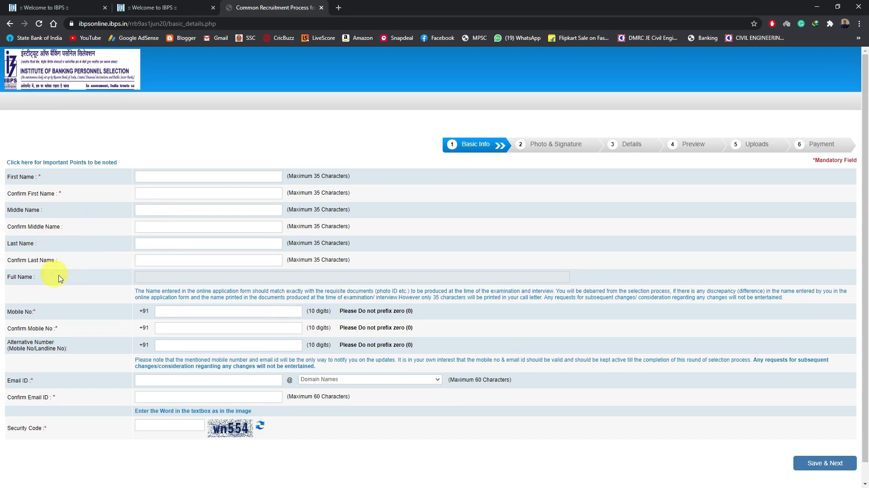
scroll(189, 279, down, 1)
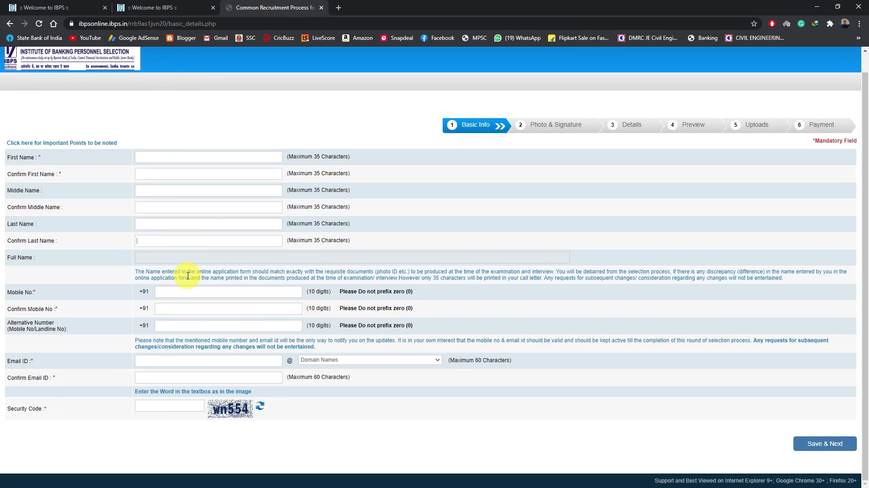
click(166, 291)
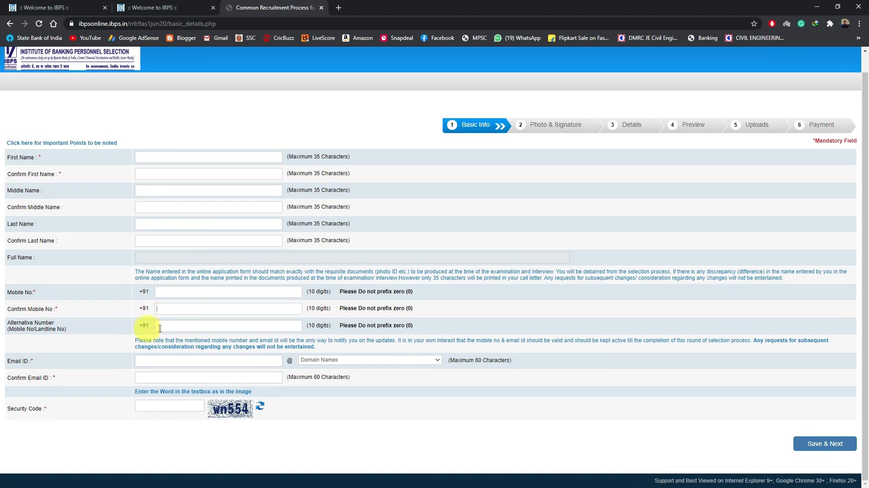
click(181, 327)
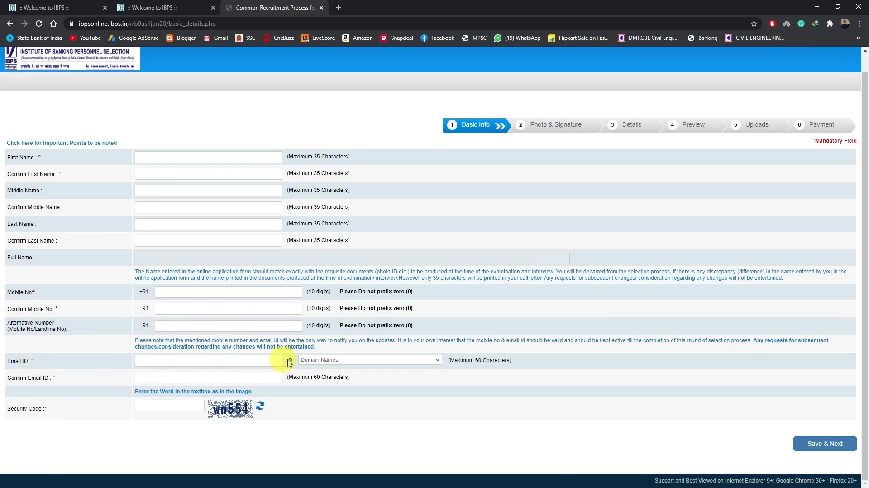
click(319, 361)
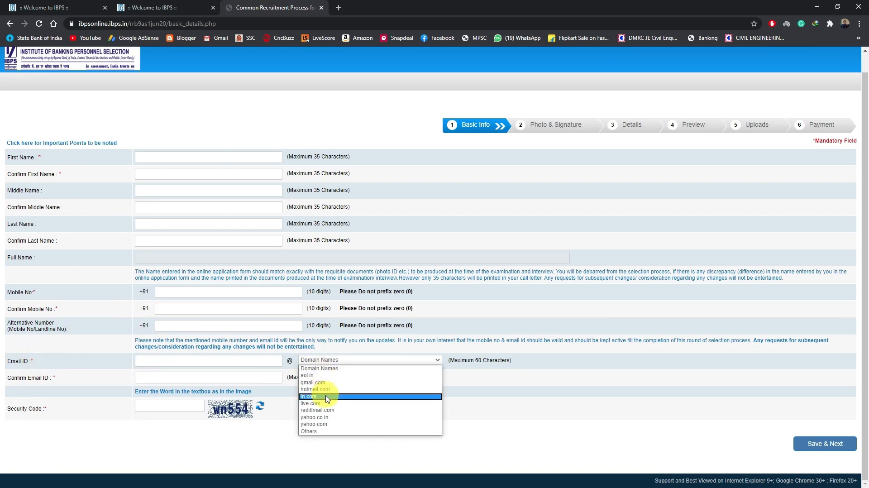
click(383, 360)
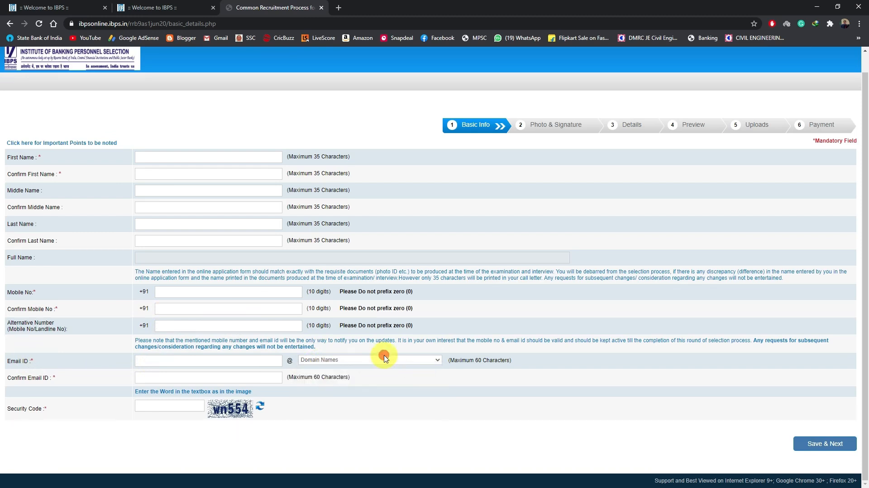
click(197, 381)
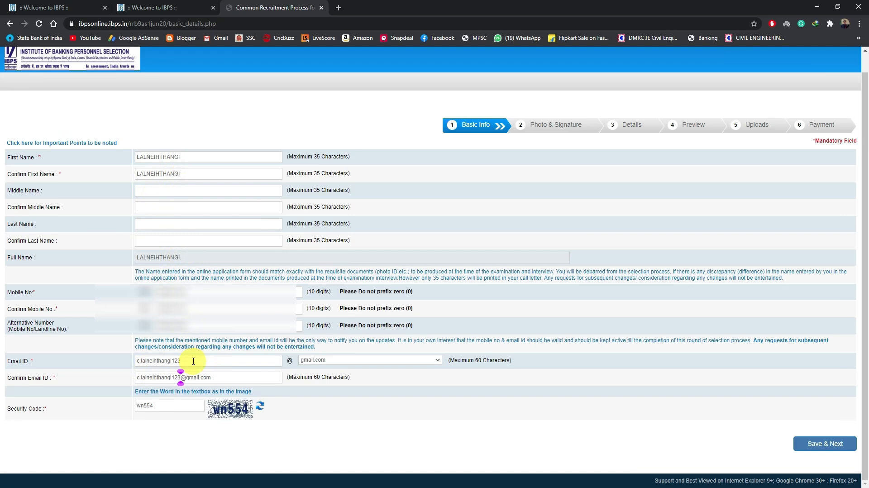
Step: Choose gmail.com as the e-mail domain, and save the basic information, confirming that the entered data is correct
click(351, 361)
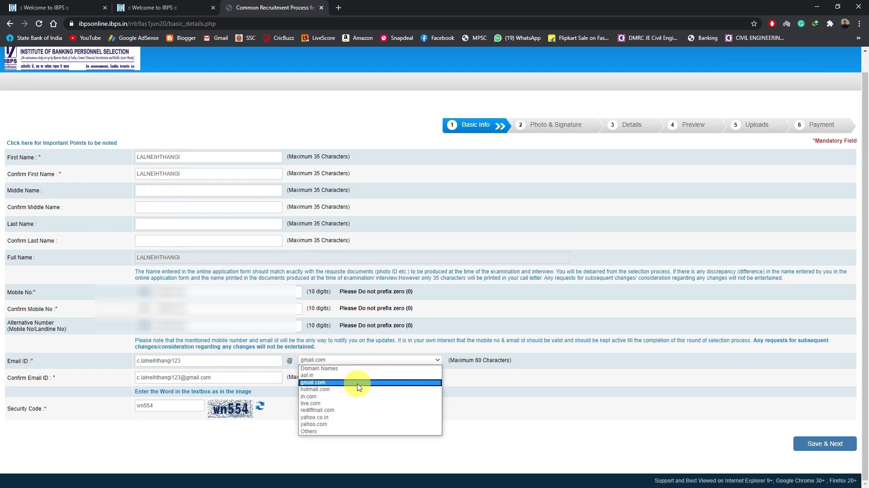
click(356, 382)
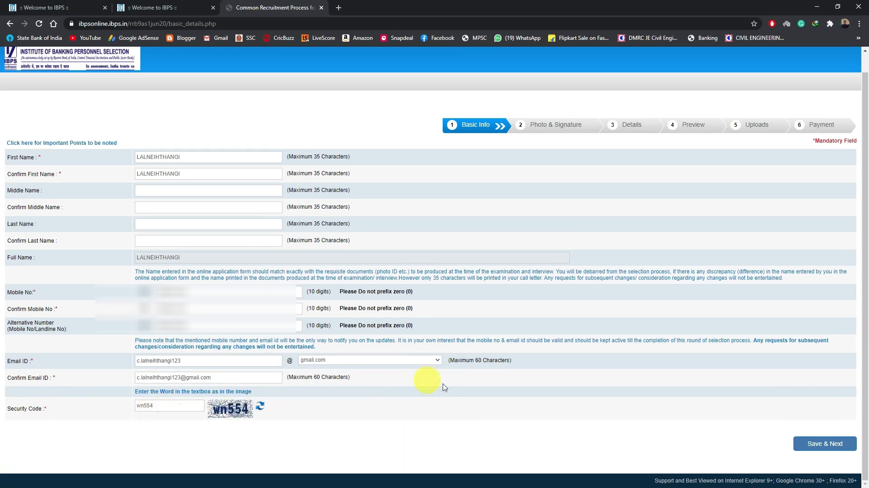
click(828, 446)
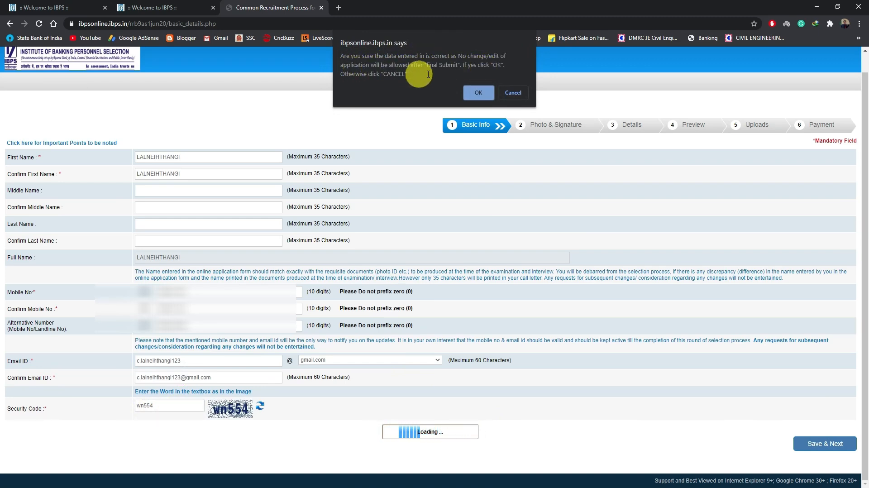
click(478, 93)
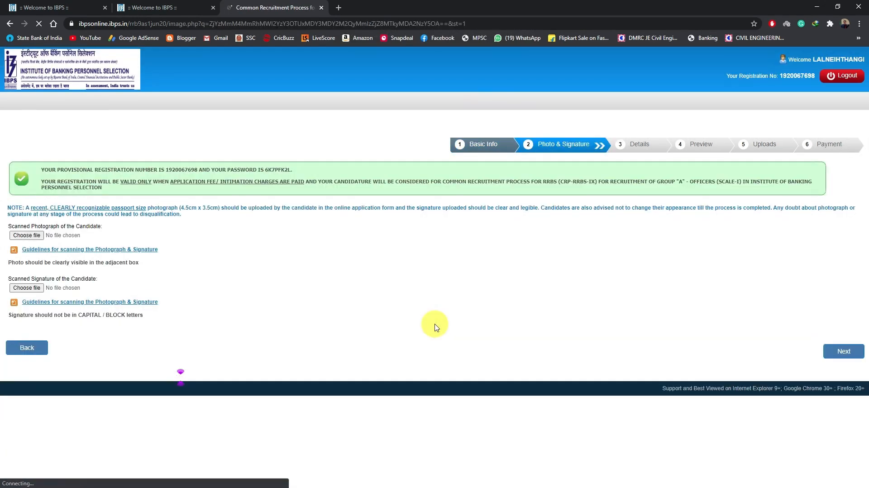
Step: Download and open photo_upload_guide_11.pdf, and look through its scanning guidelines for the photograph and signature
click(442, 290)
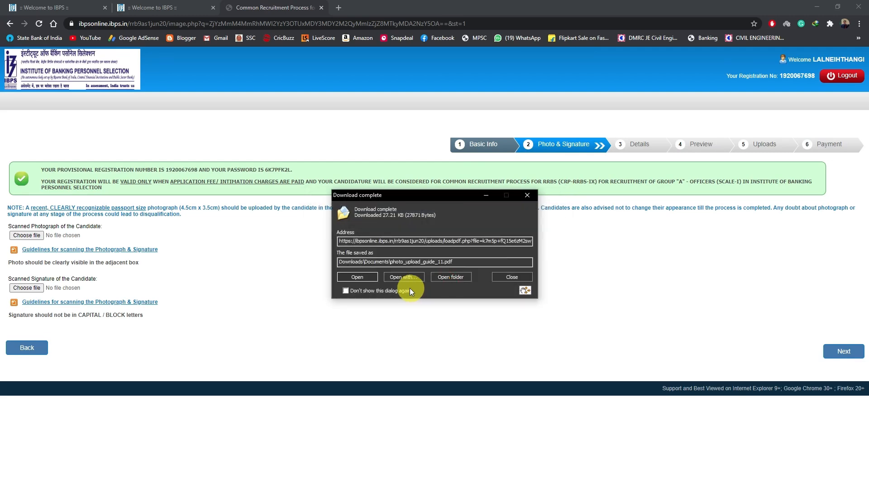
click(359, 277)
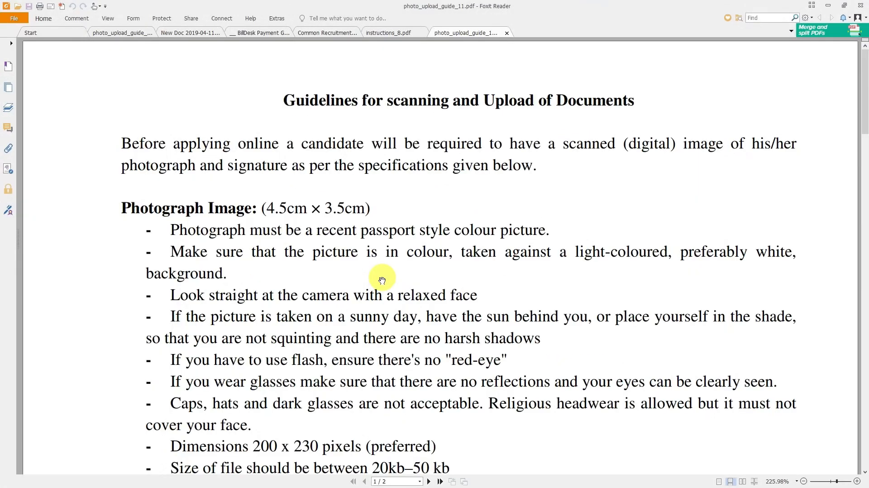
scroll(385, 286, down, 1)
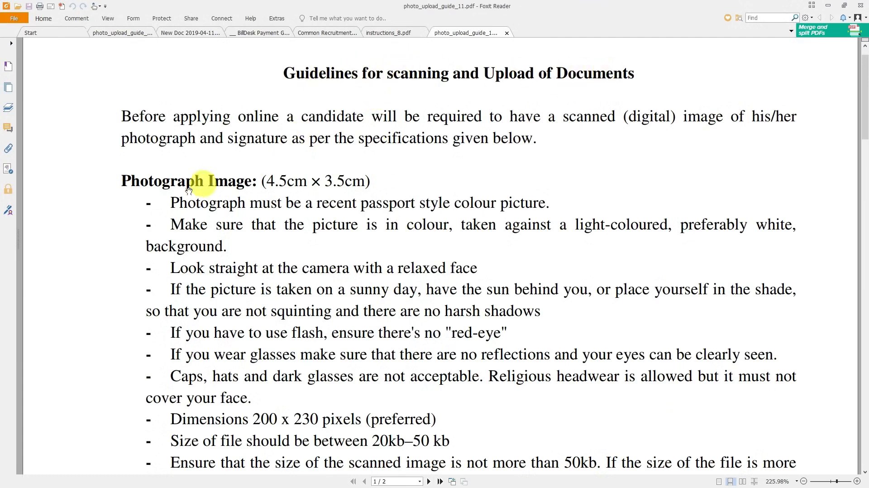
scroll(281, 246, down, 14)
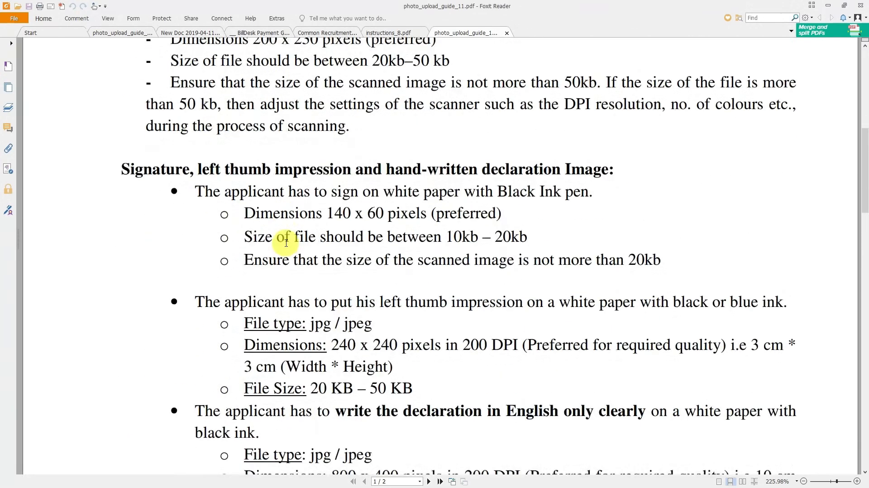
scroll(280, 288, down, 2)
scroll(228, 193, up, 1)
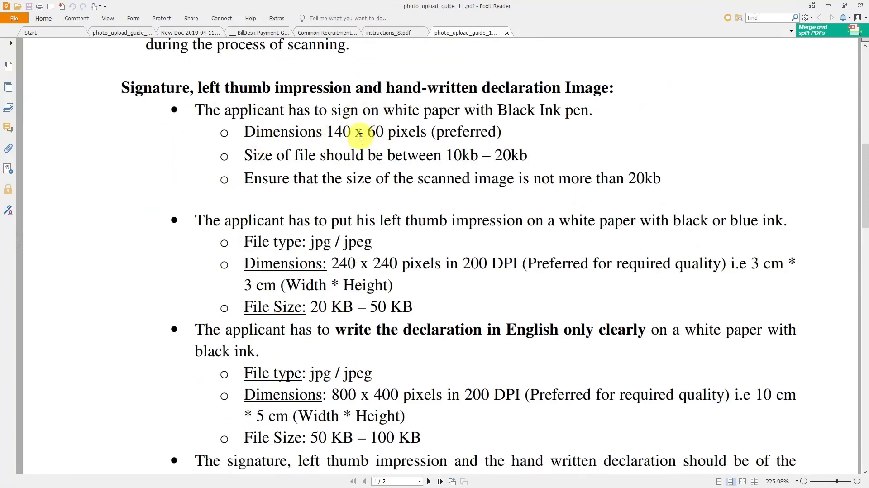
Step: Examine the signature's file size and the left thumb impression's dimensions and file size in the guidelines
drag(446, 158, 527, 156)
click(533, 156)
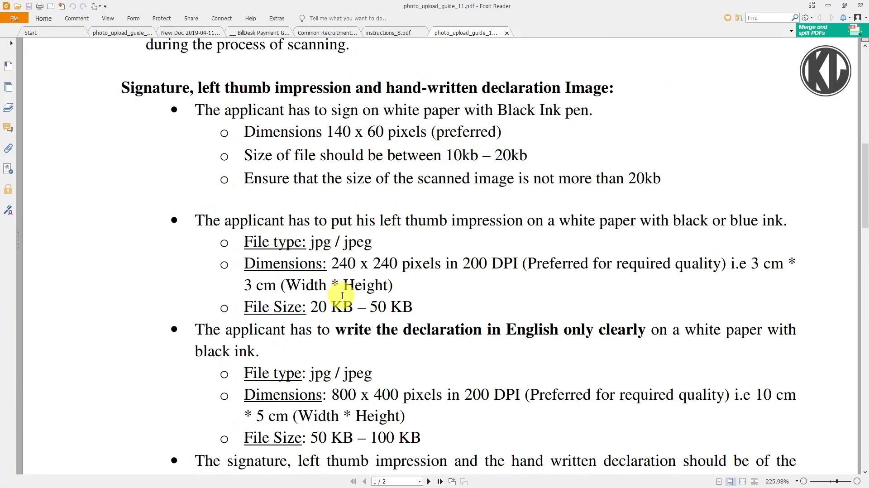
drag(325, 264, 395, 265)
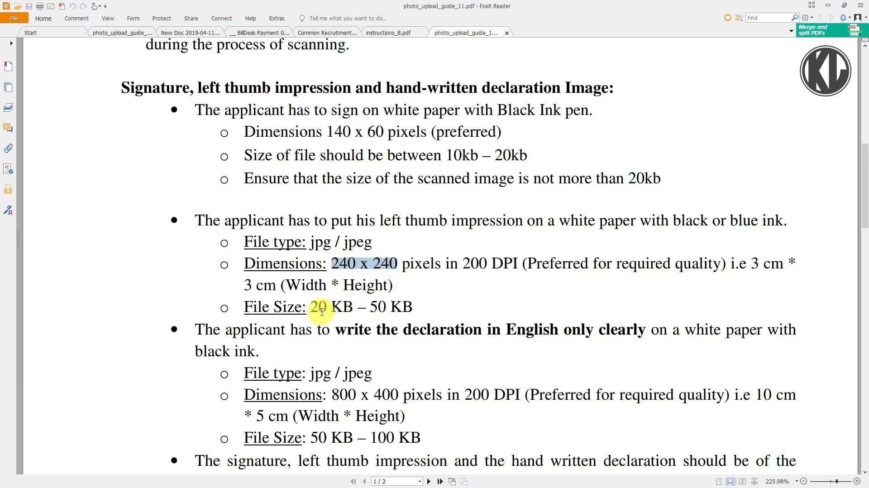
drag(316, 309, 395, 307)
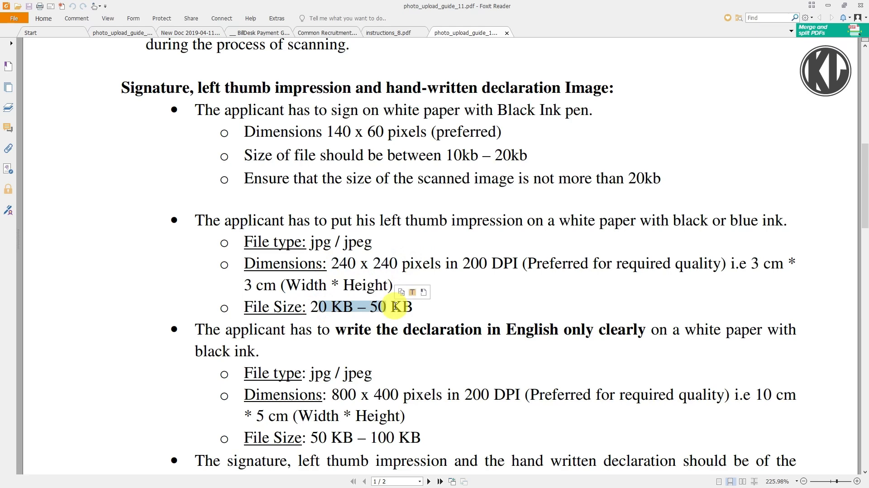
Step: Examine the hand-written declaration's language, dimensions and file size requirements in the guidelines
scroll(392, 303, down, 2)
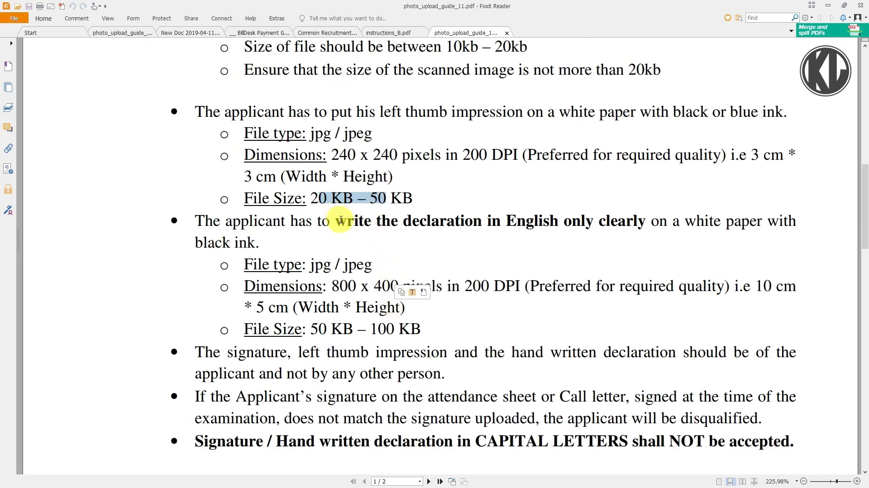
drag(337, 222, 589, 220)
click(566, 231)
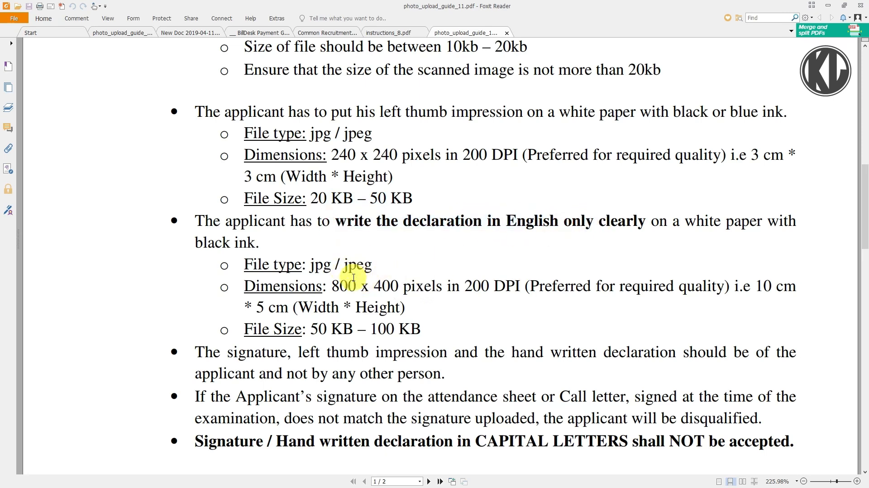
drag(333, 286, 394, 285)
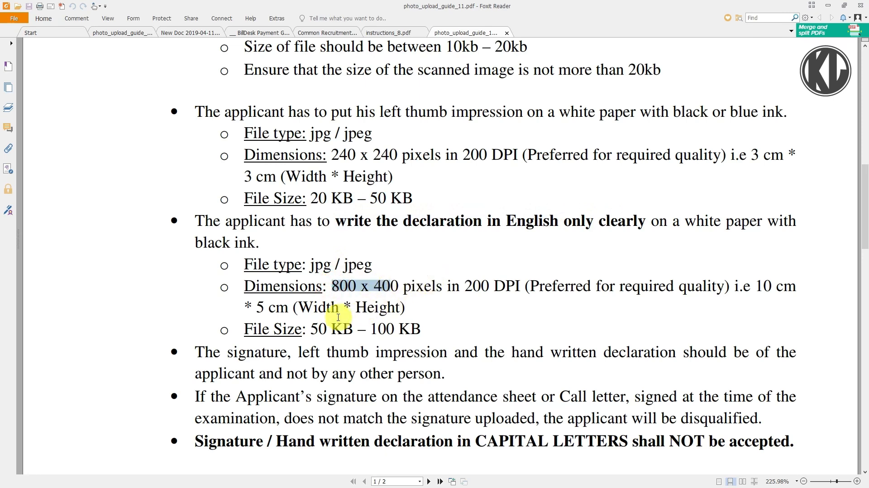
drag(313, 330, 389, 329)
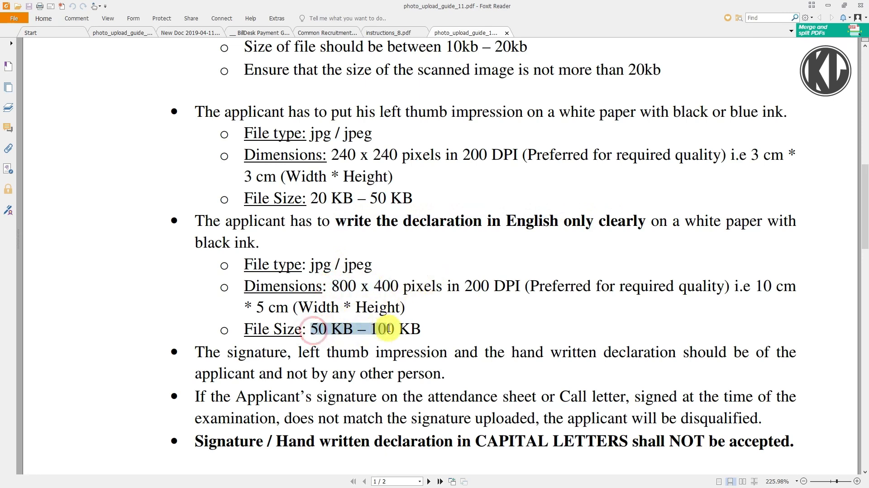
click(454, 315)
scroll(454, 315, down, 2)
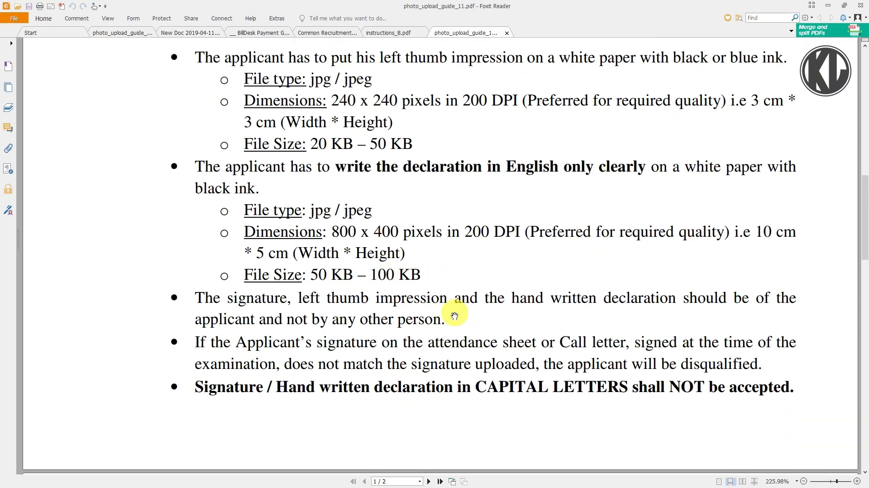
Step: Go back through the guidelines to the requirements for the photograph image
scroll(454, 315, up, 3)
scroll(375, 306, up, 9)
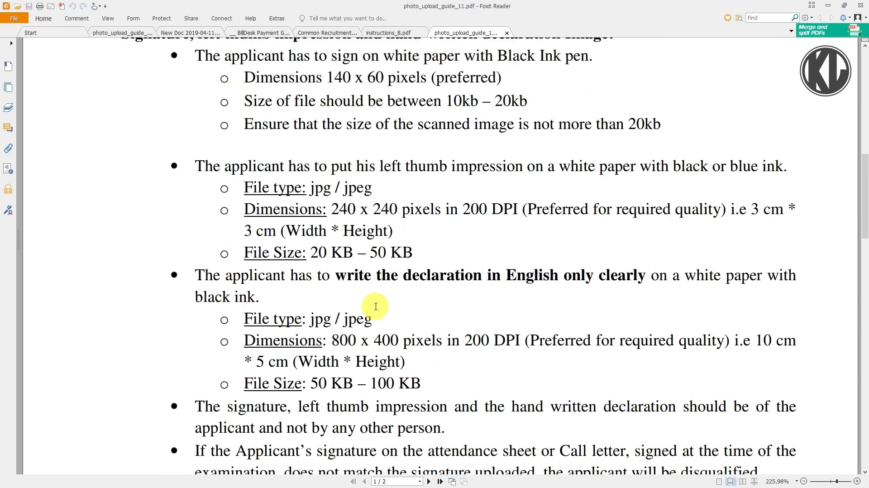
scroll(376, 307, up, 3)
scroll(376, 306, up, 3)
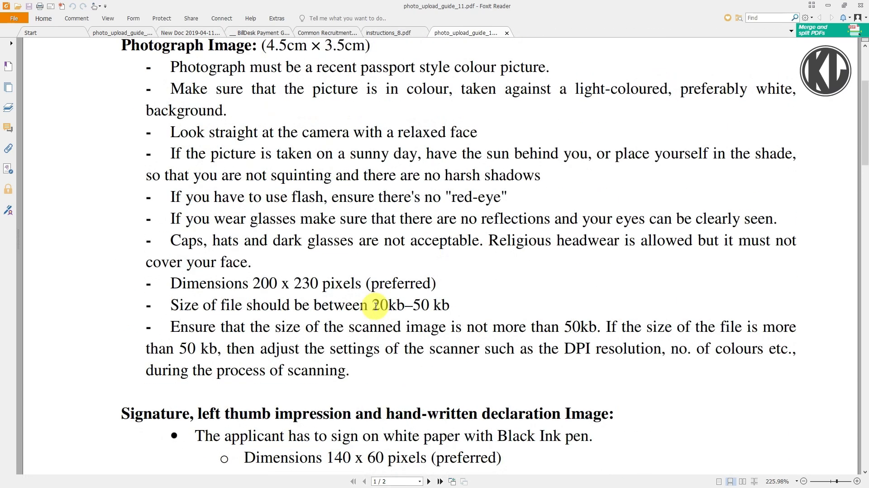
Step: Examine the preferred pixel dimensions and the file size limits for the photograph image in the guidelines
scroll(376, 307, up, 1)
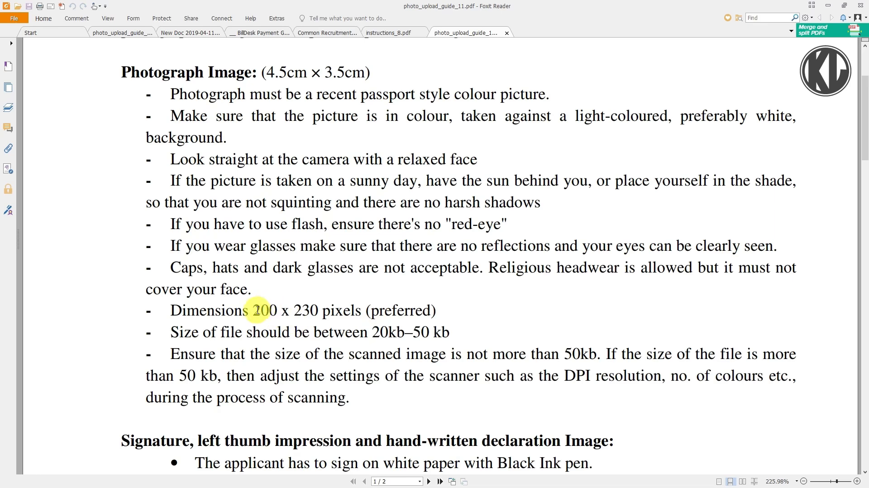
drag(254, 310, 319, 310)
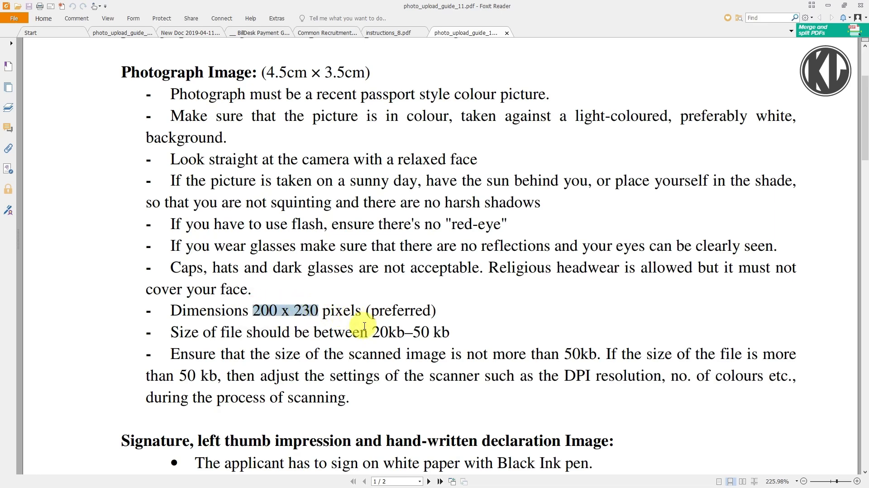
drag(367, 327, 436, 329)
click(412, 313)
Step: Review the signature, left thumb impression and hand-written declaration requirements once more, and return to the application page in the browser
scroll(368, 310, down, 9)
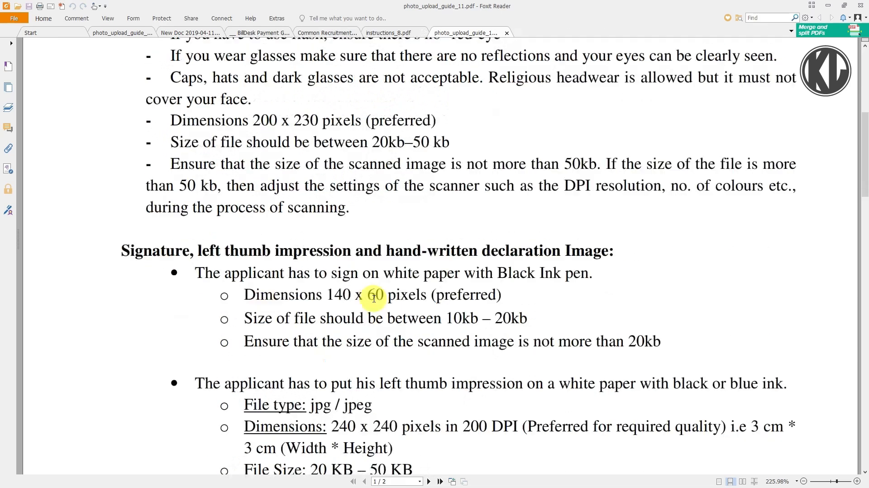
drag(368, 263, 434, 264)
scroll(369, 287, down, 4)
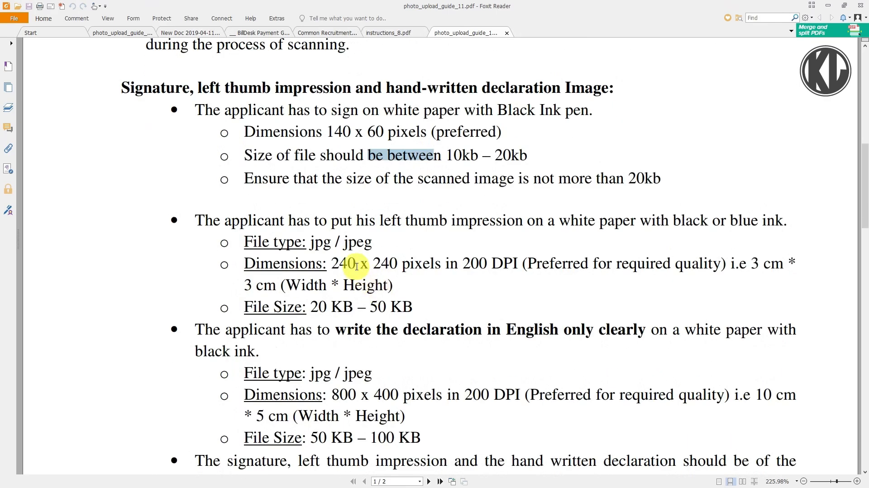
drag(340, 301, 381, 302)
drag(353, 275, 413, 272)
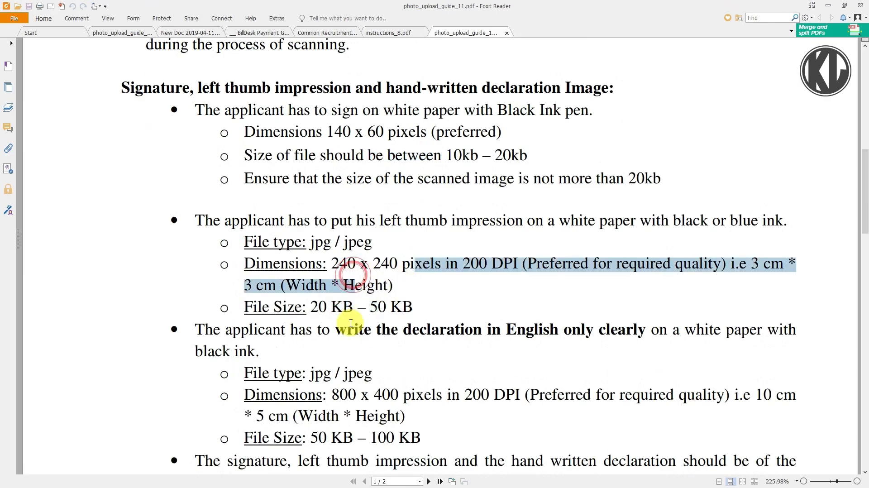
scroll(357, 327, down, 3)
click(392, 334)
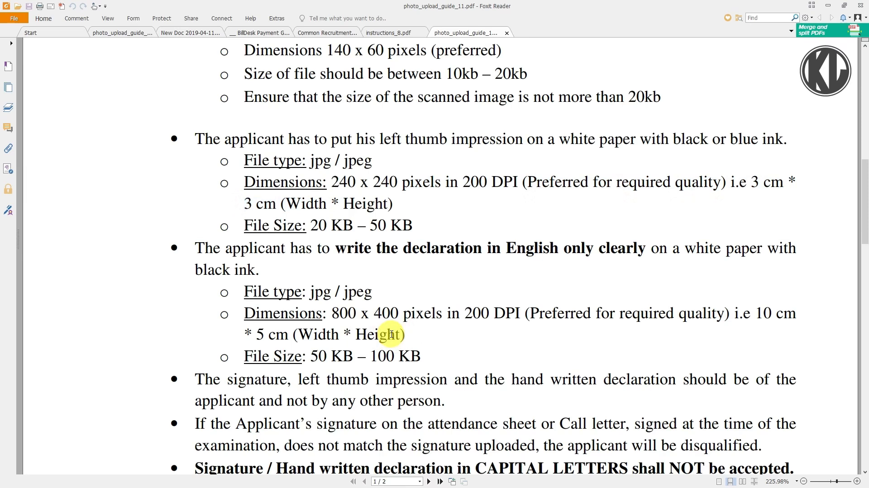
click(831, 5)
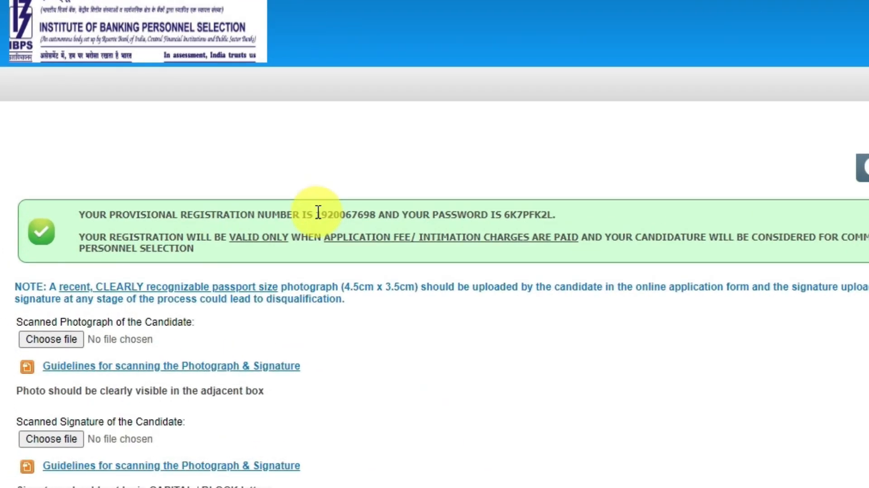
Step: Examine the provisional registration number and password on the page, and check them against the RRB SCALE 1 note in Notepad
drag(317, 213, 538, 214)
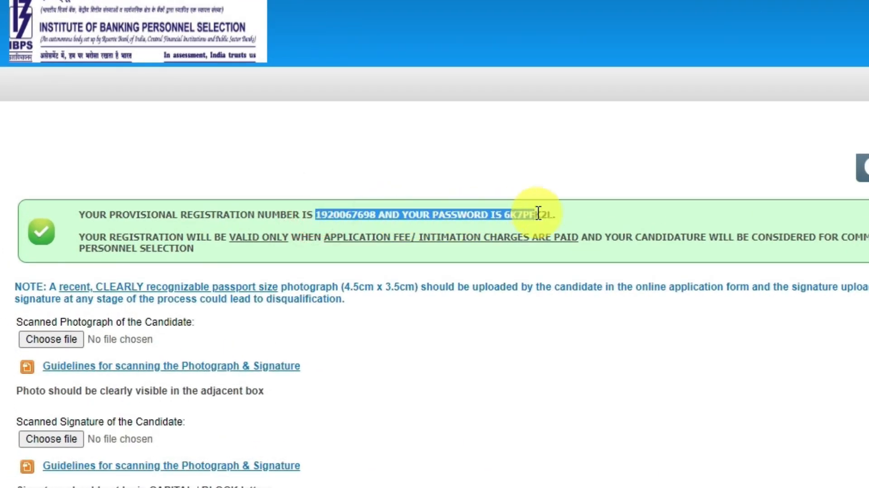
click(563, 214)
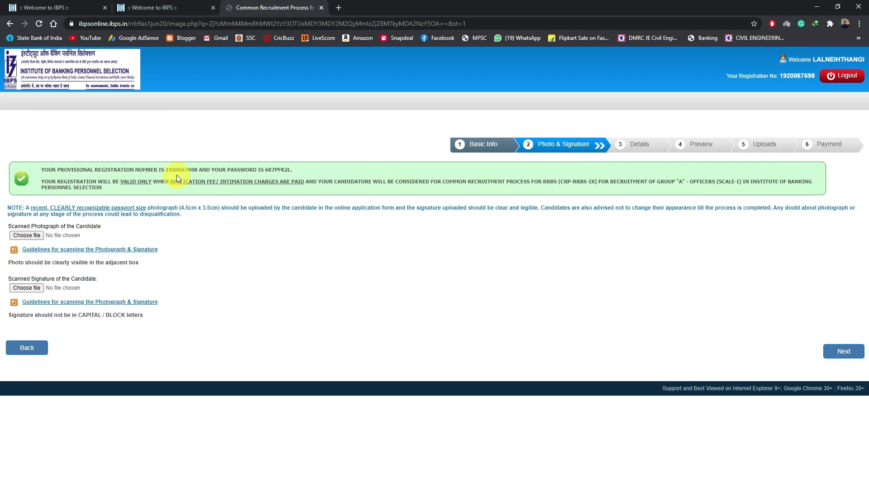
drag(94, 168, 286, 169)
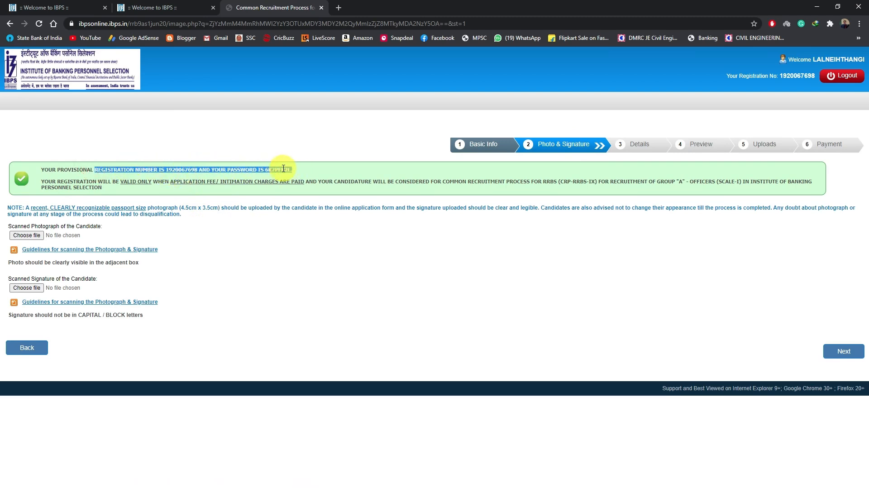
key(alt+Tab)
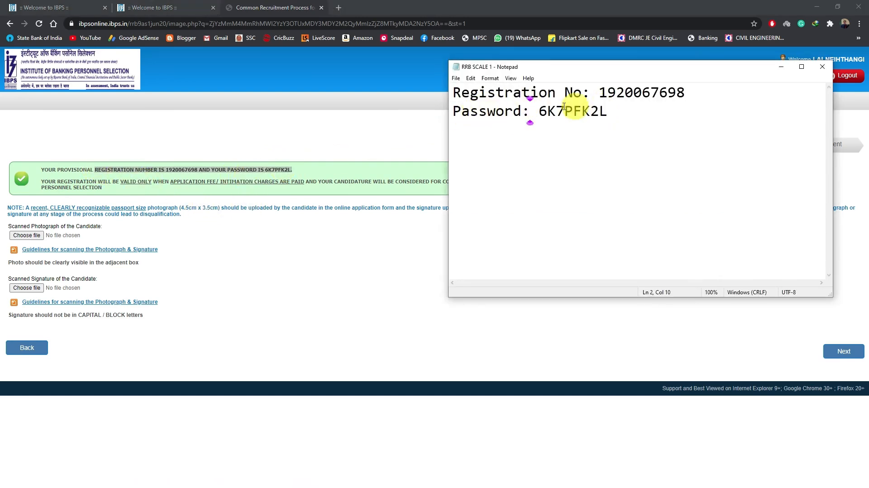
click(653, 189)
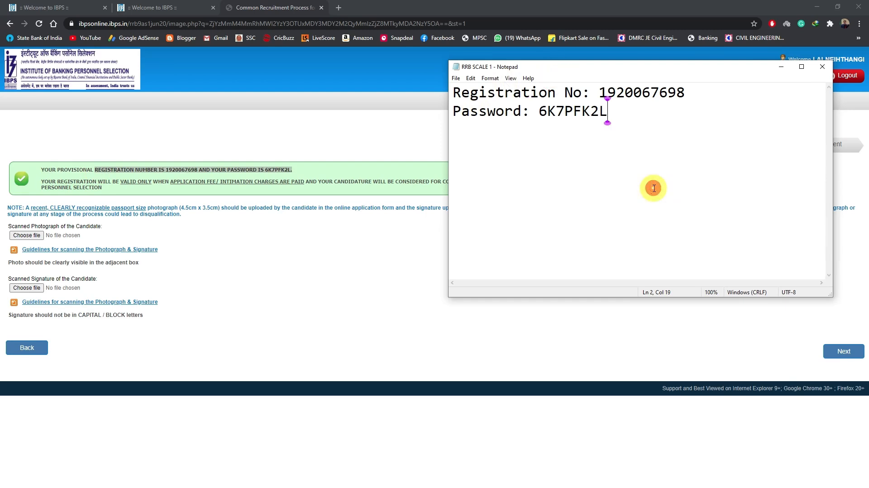
click(781, 68)
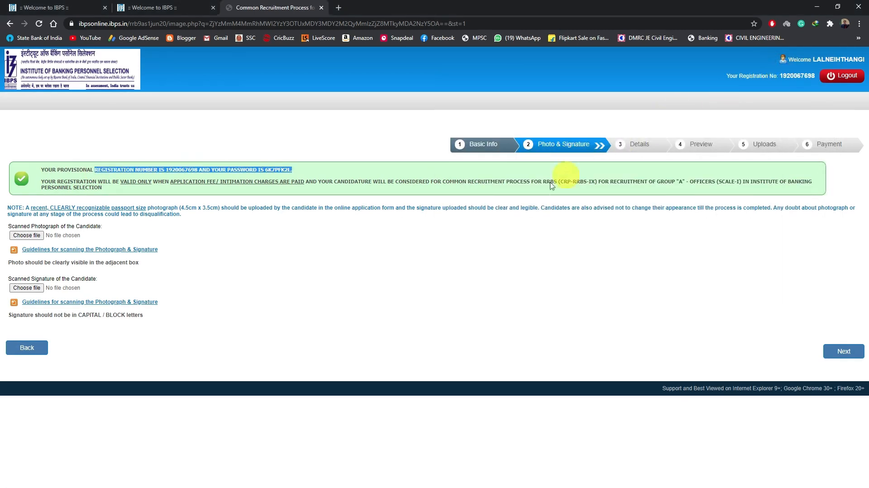
Step: Attach the 5Passport image from the RRB IBPS (2) folder as the candidate's scanned photograph
click(37, 236)
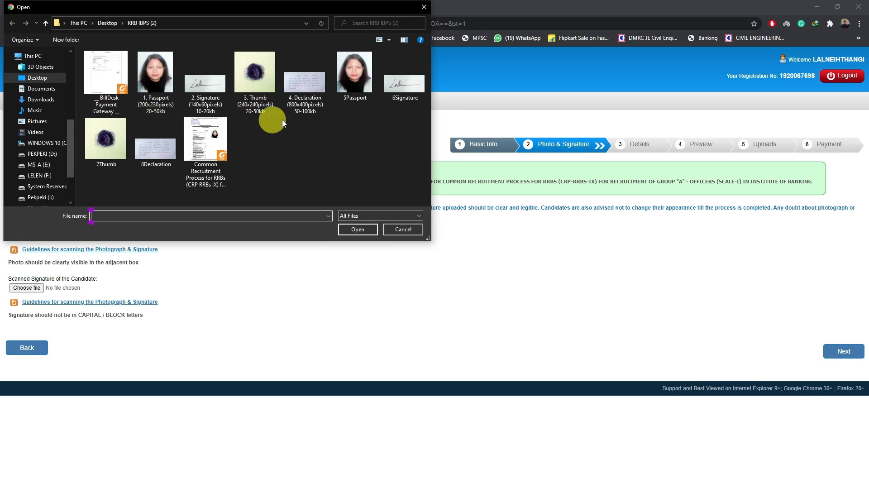
click(355, 100)
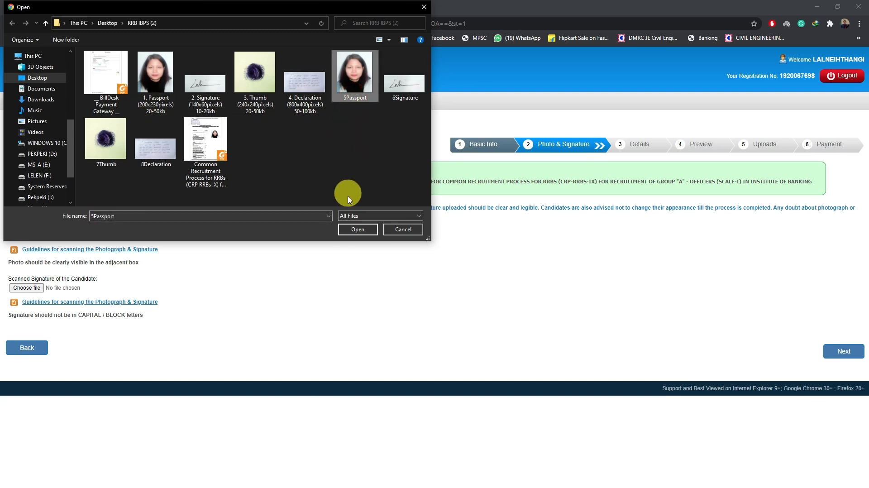
click(357, 229)
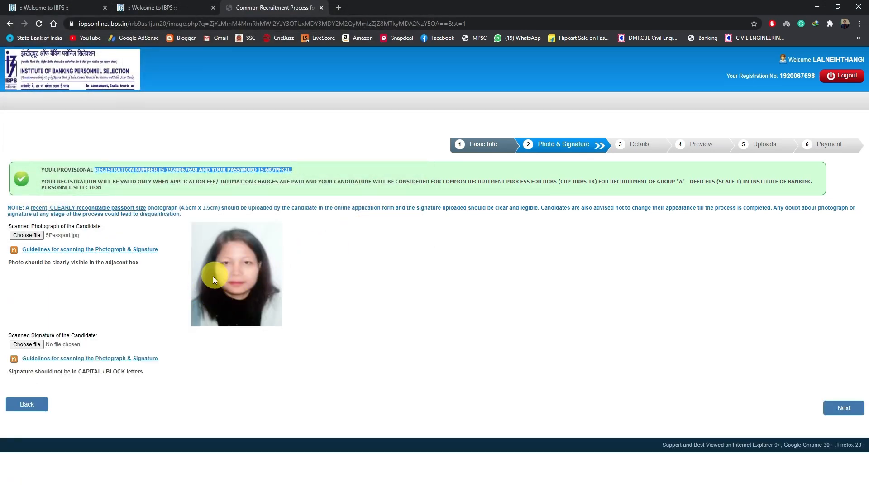
Step: Attach the 6Signature image as the candidate's scanned signature, and proceed to the Details stage
click(27, 344)
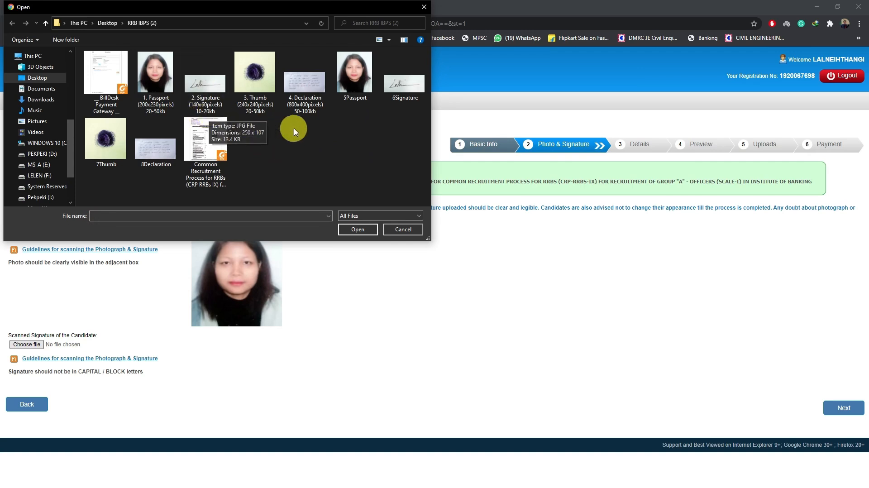
click(394, 92)
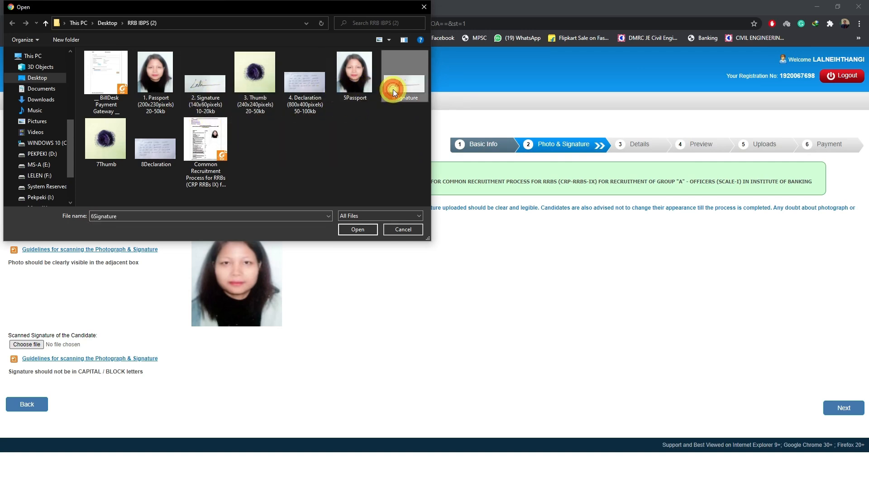
click(357, 230)
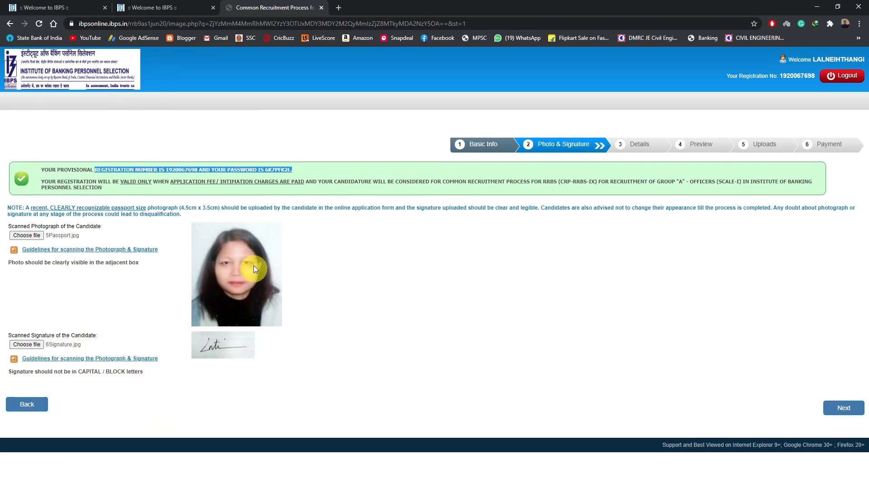
click(844, 408)
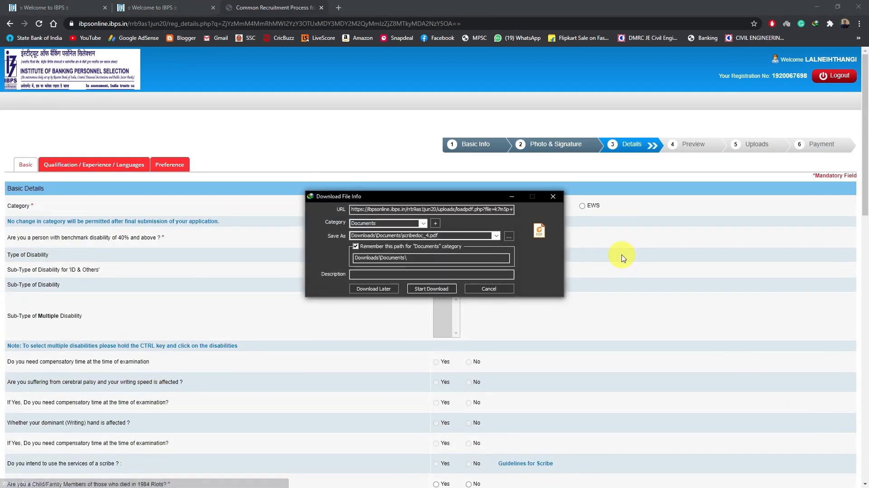
Step: Download and open scribedoc_4.pdf, look through the guidelines for using a scribe, and return to the application form
click(433, 291)
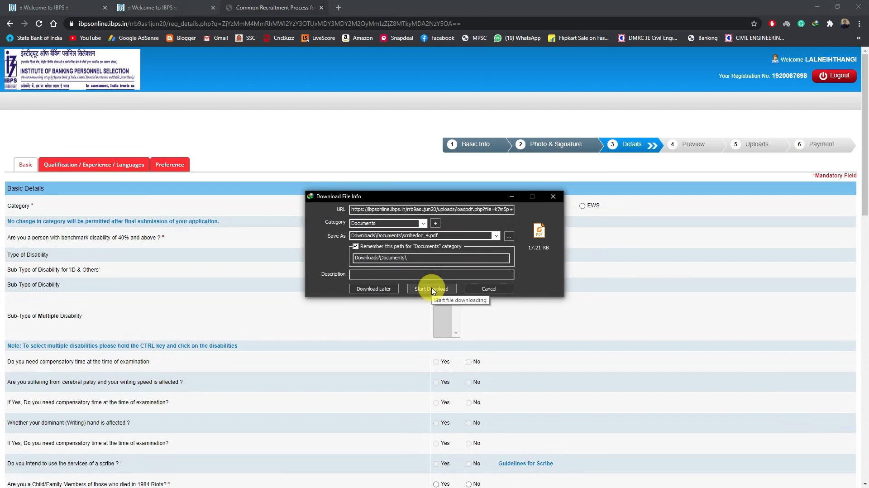
click(430, 291)
click(367, 281)
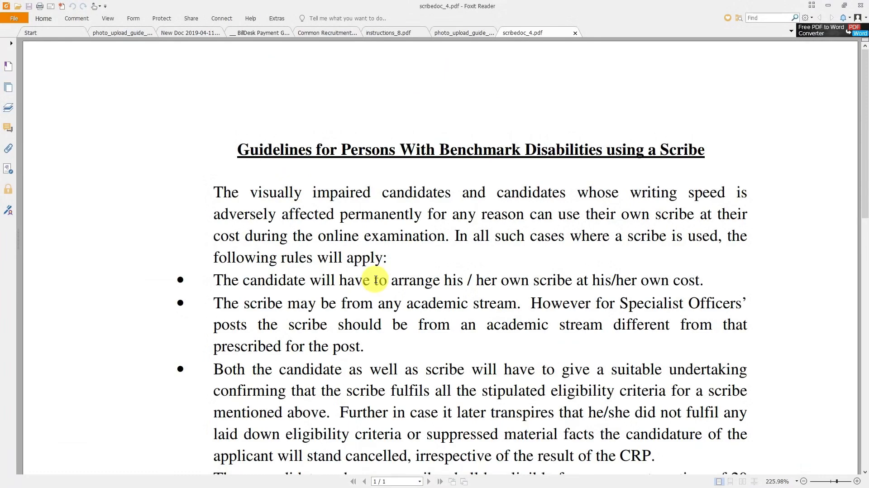
scroll(376, 280, down, 10)
scroll(333, 285, down, 9)
scroll(388, 223, up, 9)
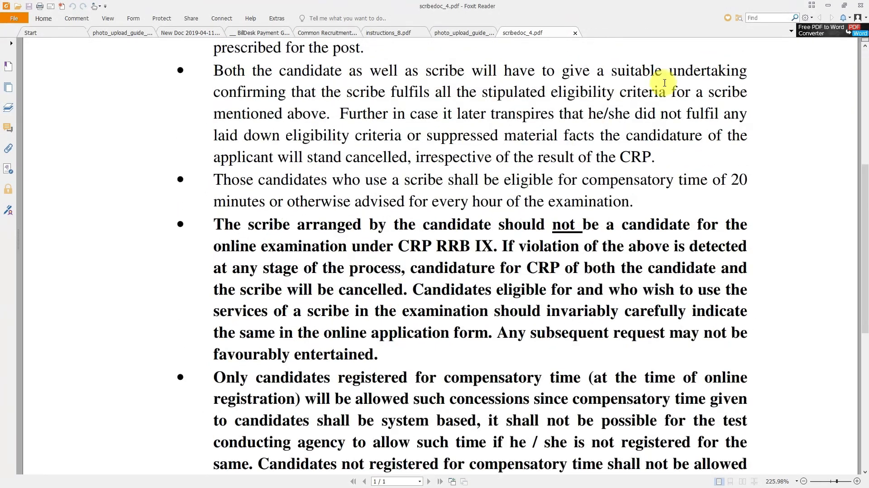
click(828, 5)
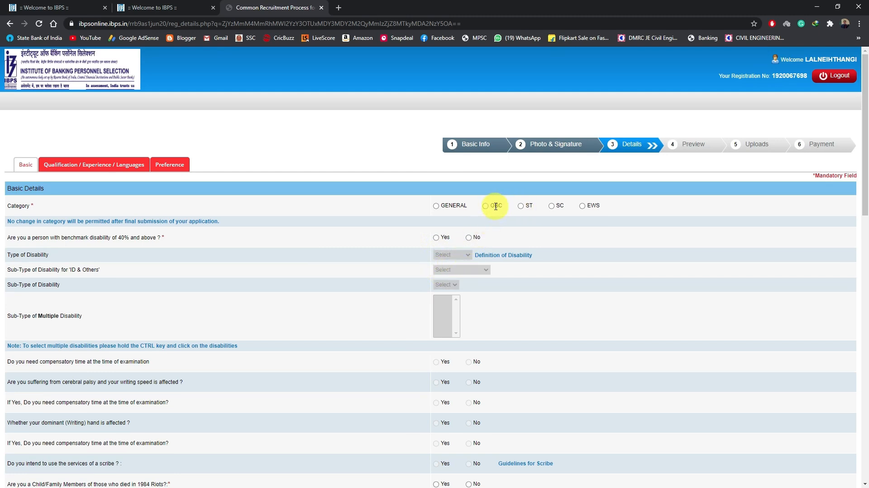
Step: Set the category to ST and the religion to Christian in the Basic Details
click(521, 206)
scroll(470, 286, down, 2)
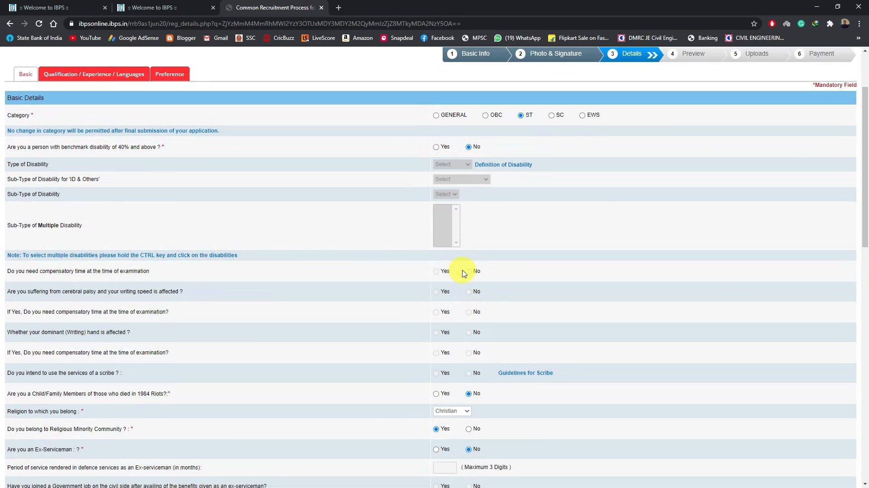
scroll(471, 384, down, 2)
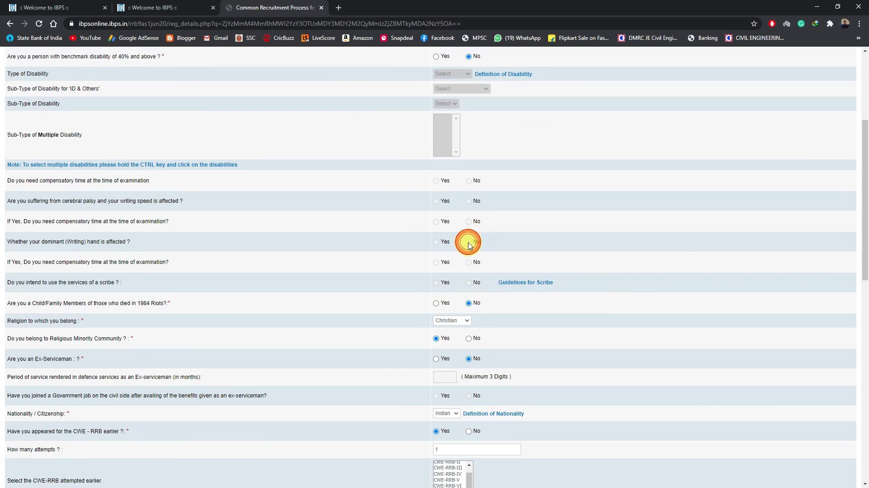
scroll(472, 294, down, 1)
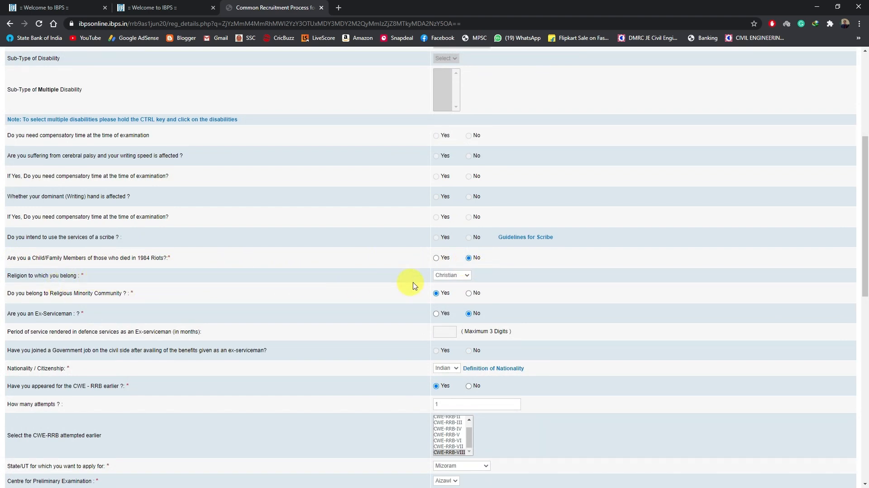
click(453, 277)
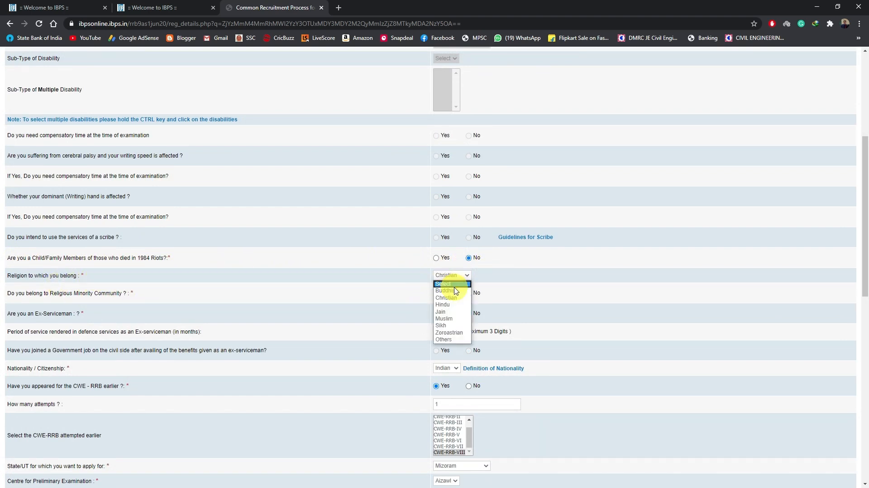
click(452, 297)
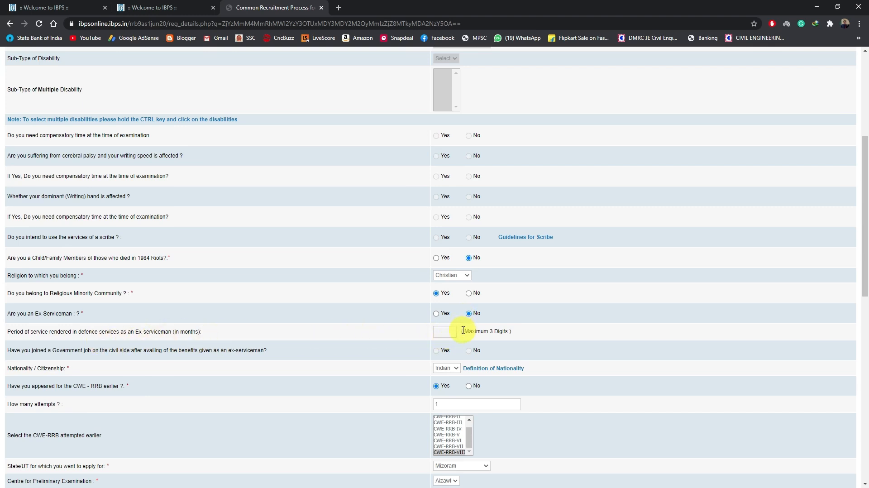
Step: Check the nationality and earlier appearance answers, and set the earlier attempts to 1 with only CWE-RRB-VIII selected
scroll(462, 330, down, 2)
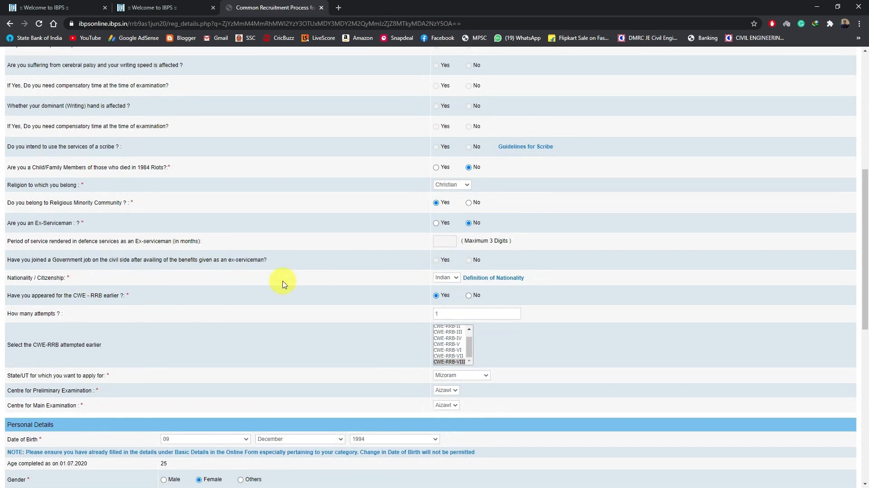
click(440, 278)
click(451, 293)
click(440, 314)
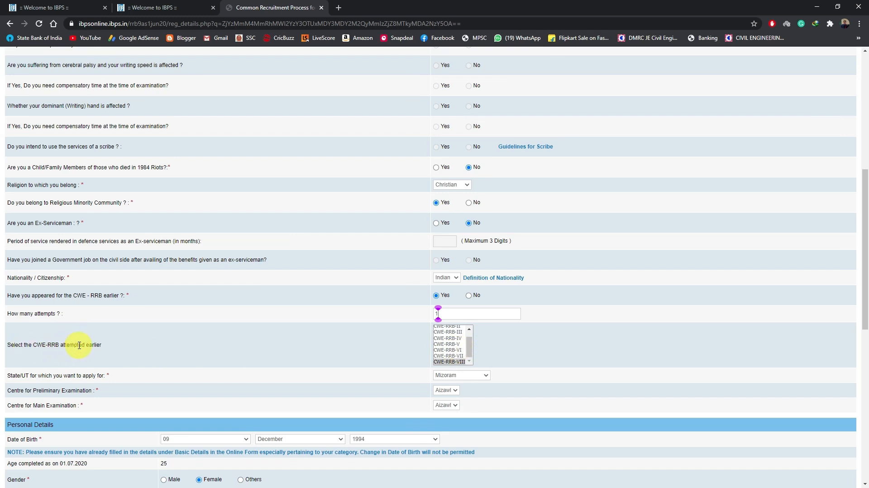
ctrl+click(454, 356)
ctrl+click(455, 351)
click(448, 315)
text(3)
click(458, 361)
Step: Check the state applied for and the exam centres, and review the Personal Details through to the permanent address section
scroll(457, 362, down, 2)
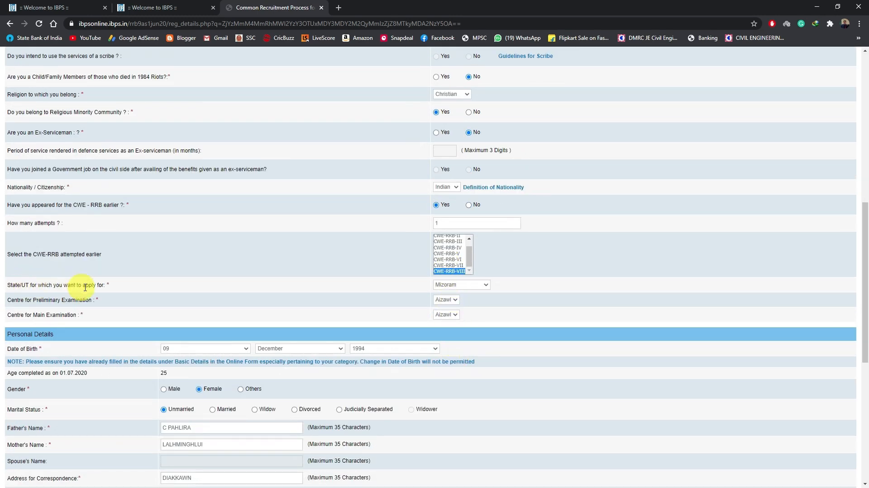
click(462, 285)
click(463, 287)
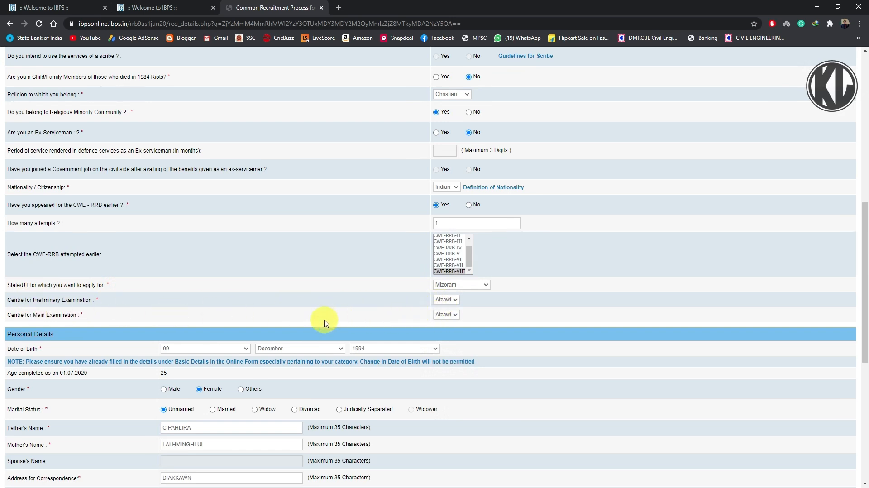
scroll(325, 323, down, 3)
scroll(325, 323, down, 1)
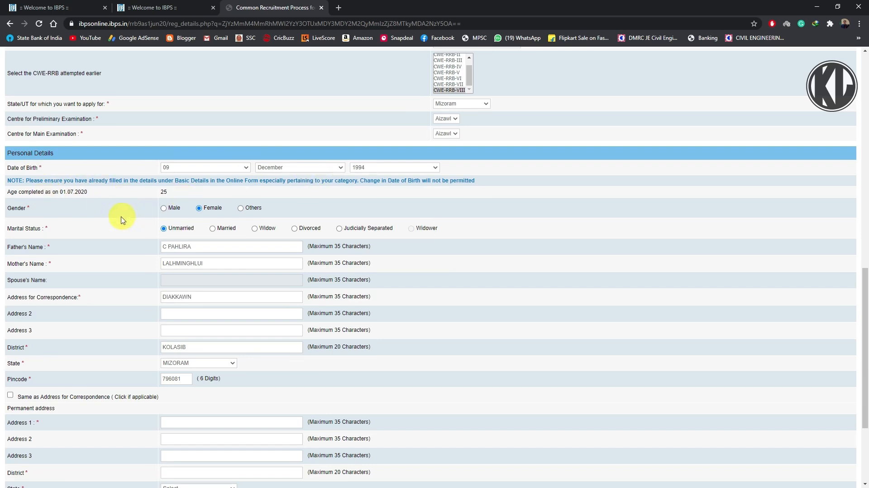
scroll(201, 254, down, 2)
scroll(204, 229, down, 1)
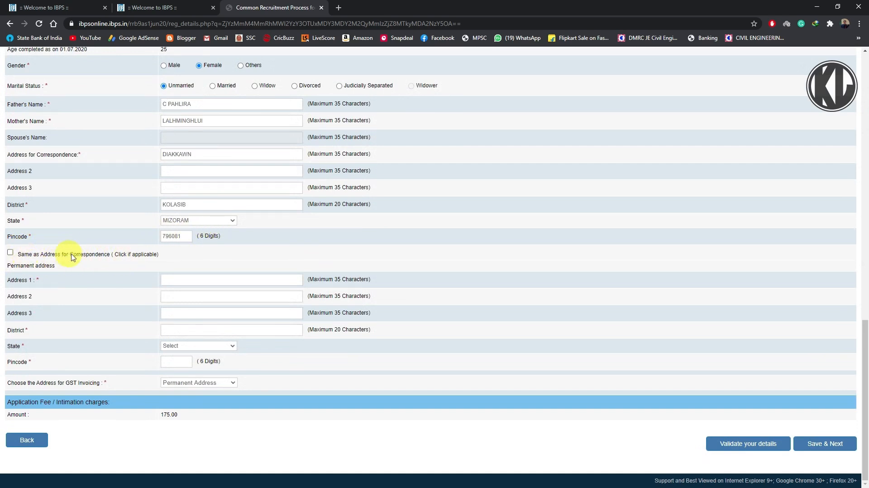
Step: Set the permanent address as same as the correspondence address and choose Permanent Address for GST invoicing
click(11, 253)
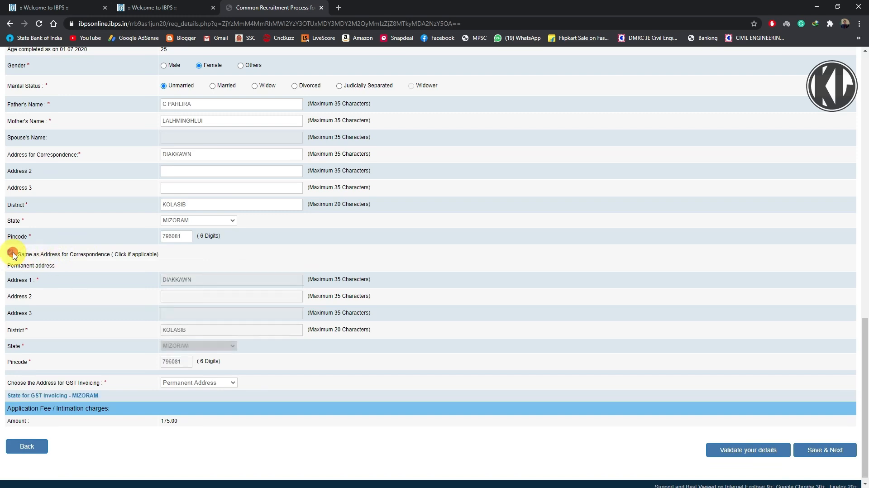
click(11, 253)
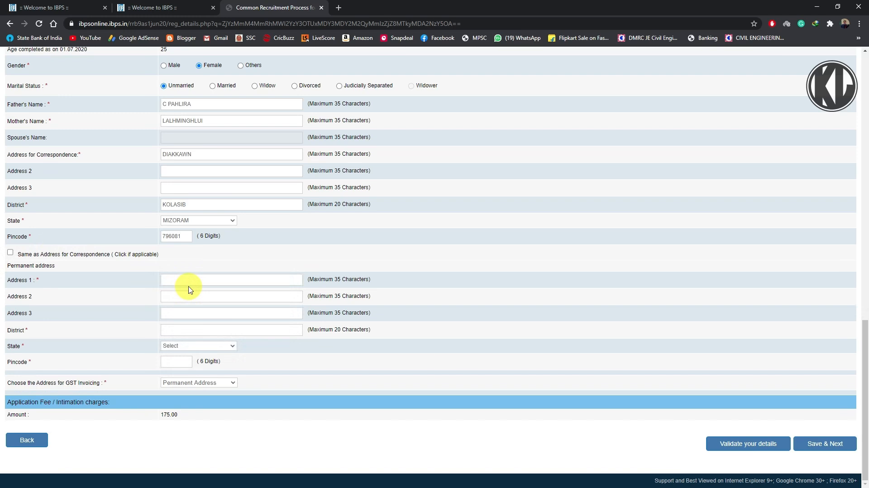
click(9, 254)
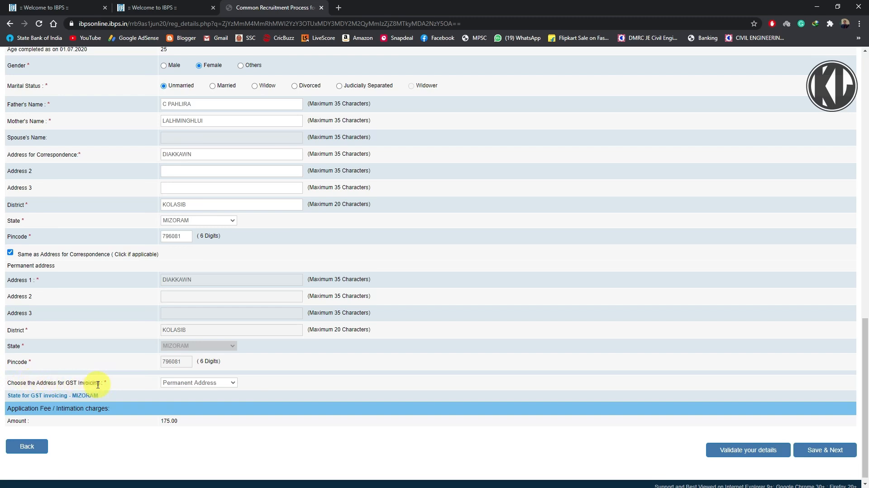
click(180, 384)
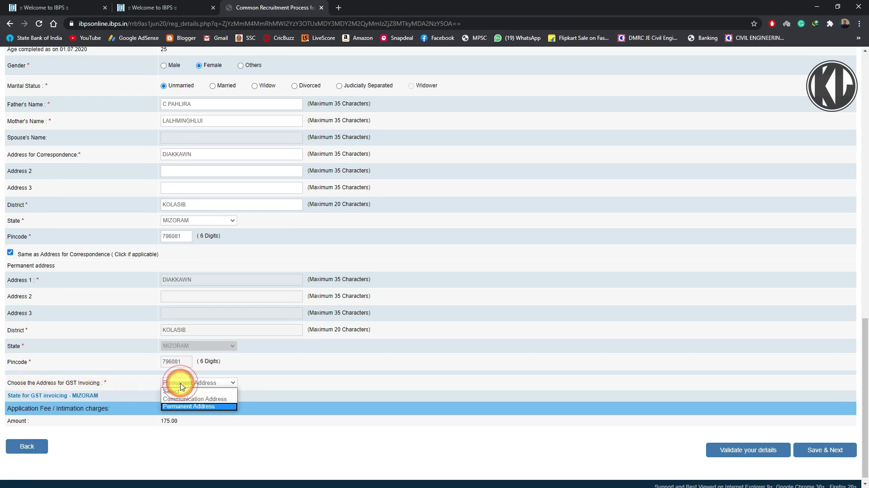
click(189, 407)
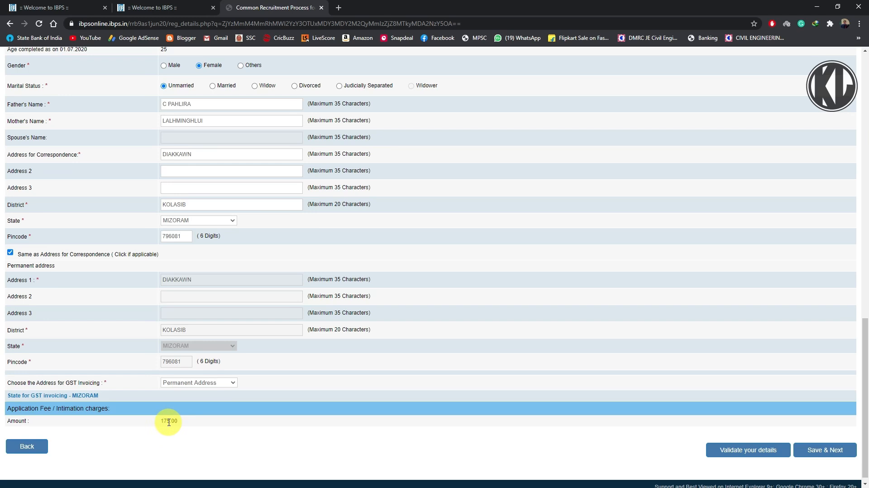
Step: Validate the basic and personal details, and save them to continue to the qualification page
click(755, 451)
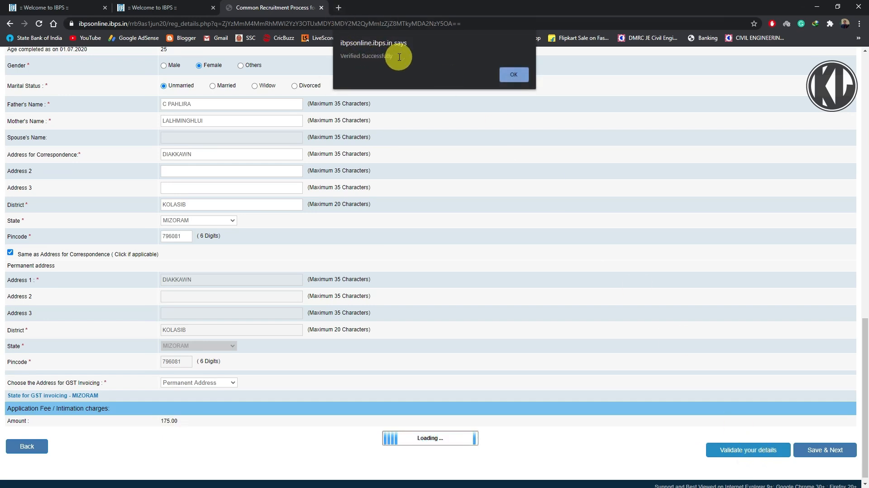
click(529, 74)
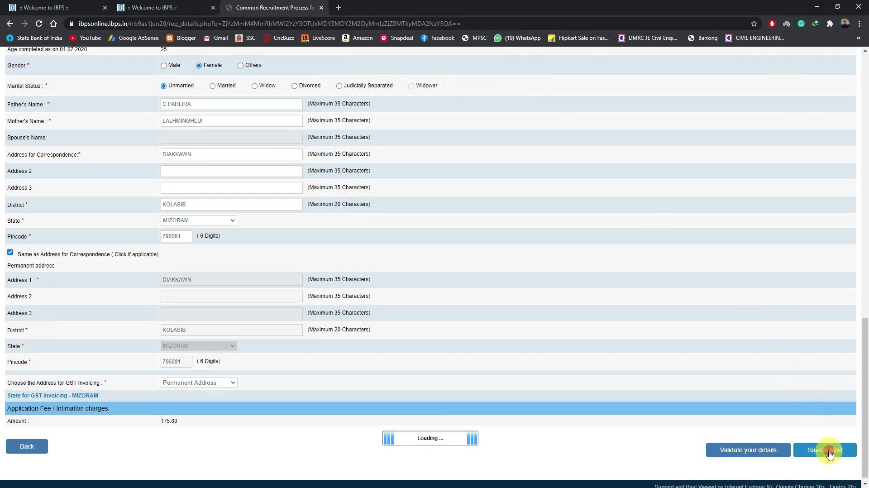
click(830, 453)
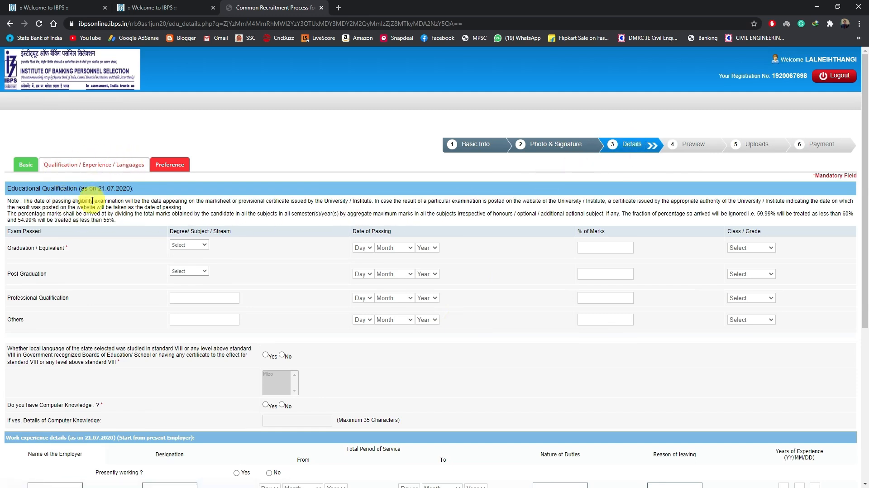
Step: Look through the qualification, work experience and languages sections, including the subject options for graduation and post graduation
scroll(87, 227, down, 1)
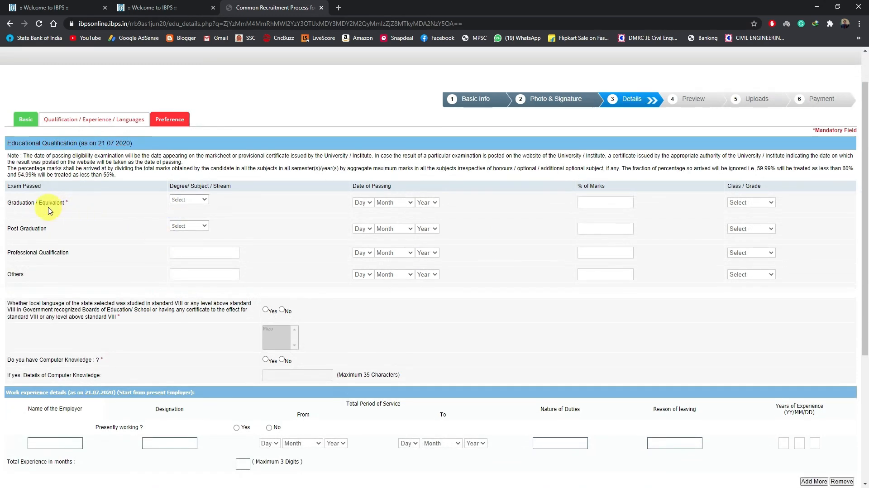
click(199, 205)
click(198, 203)
scroll(202, 239, down, 1)
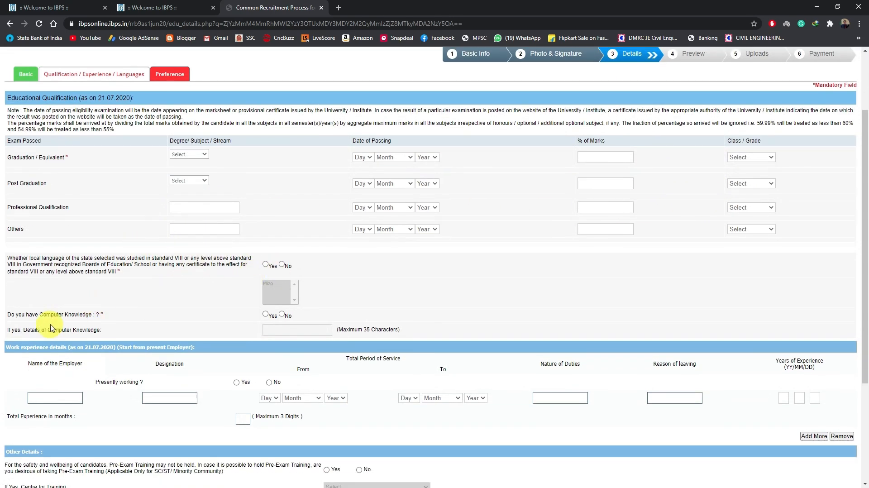
scroll(260, 340, down, 2)
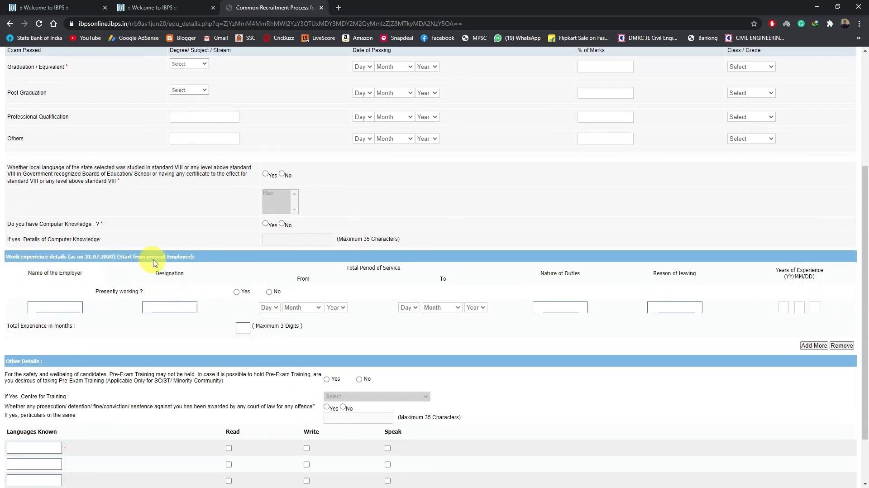
scroll(317, 379, down, 2)
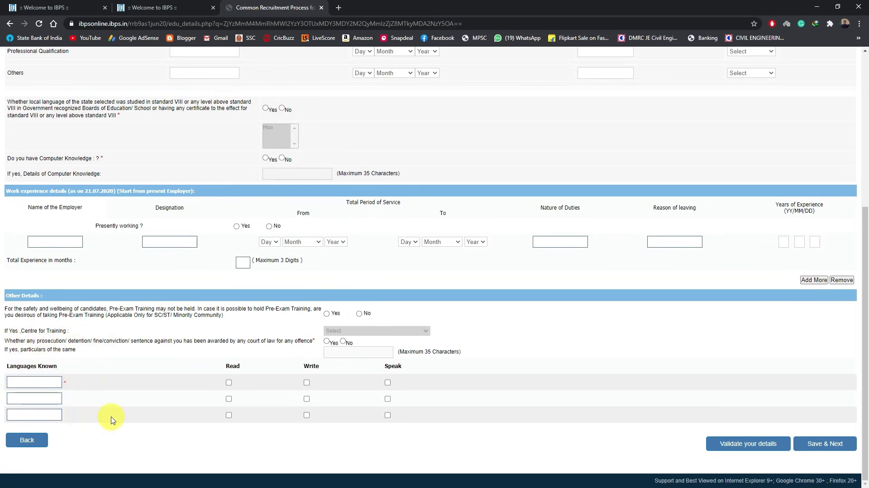
scroll(431, 422, up, 5)
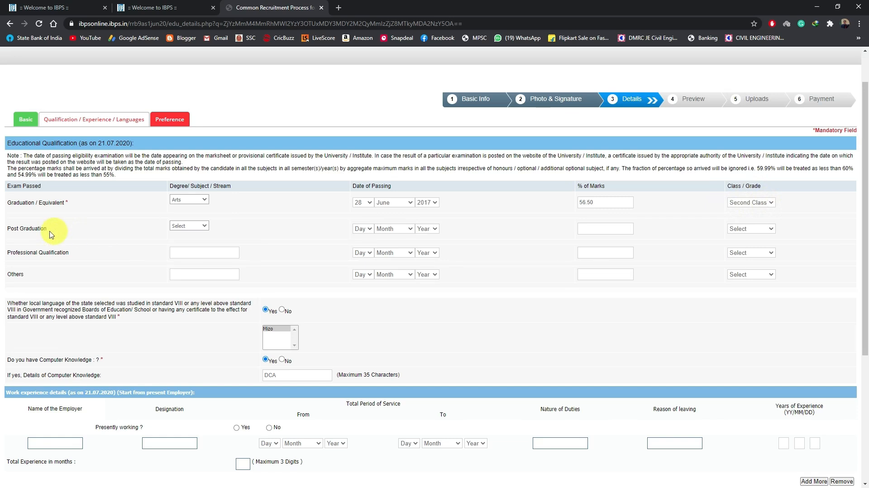
click(186, 227)
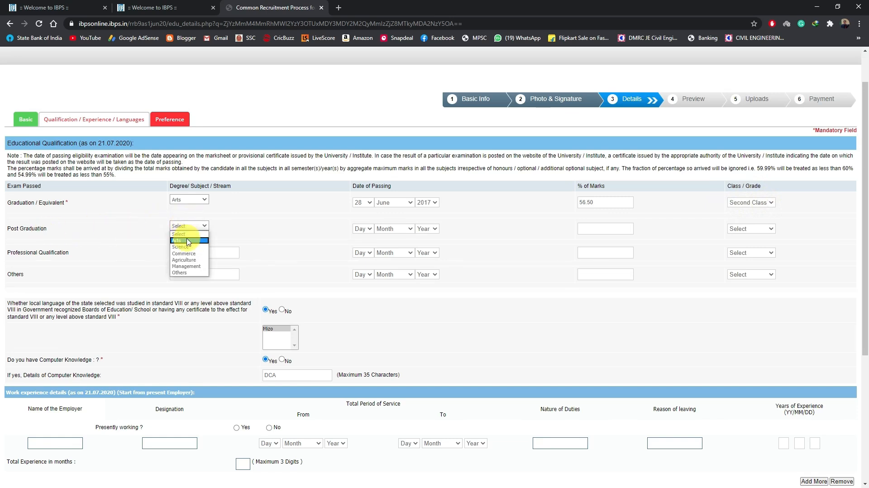
click(194, 224)
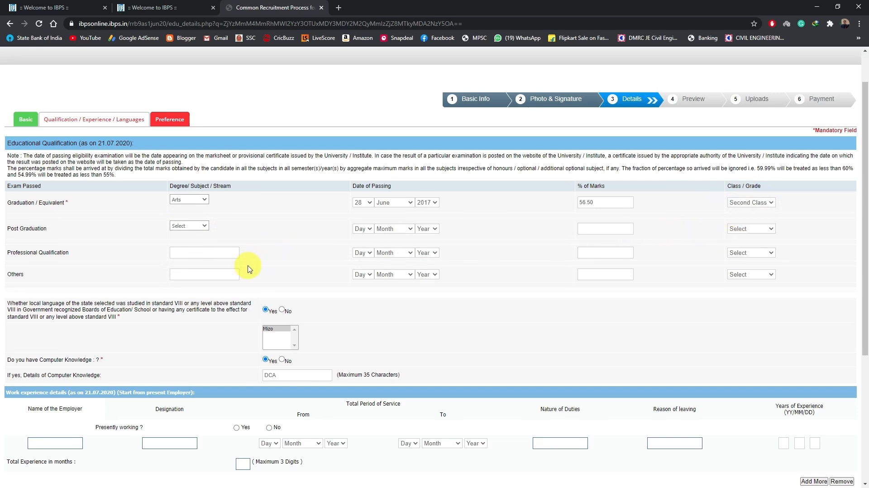
Step: Answer Yes to having studied the local language with Mizo selected, and answer Yes to computer knowledge
scroll(240, 267, down, 2)
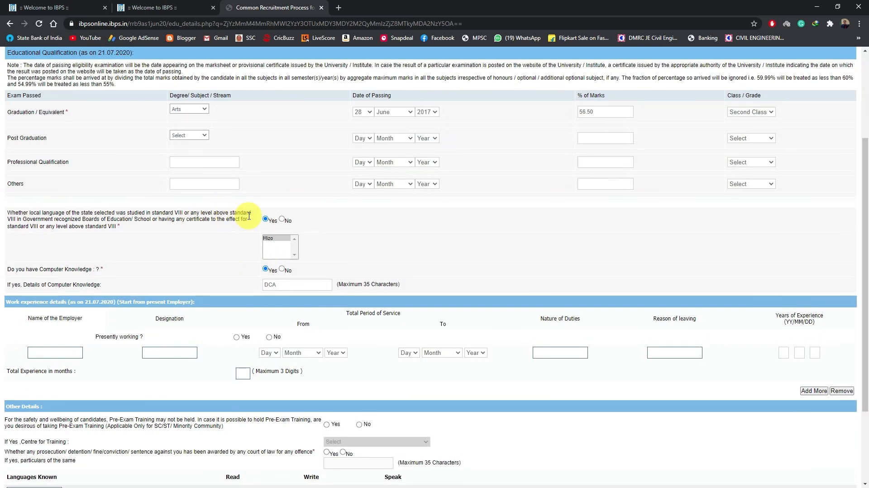
click(265, 220)
click(271, 238)
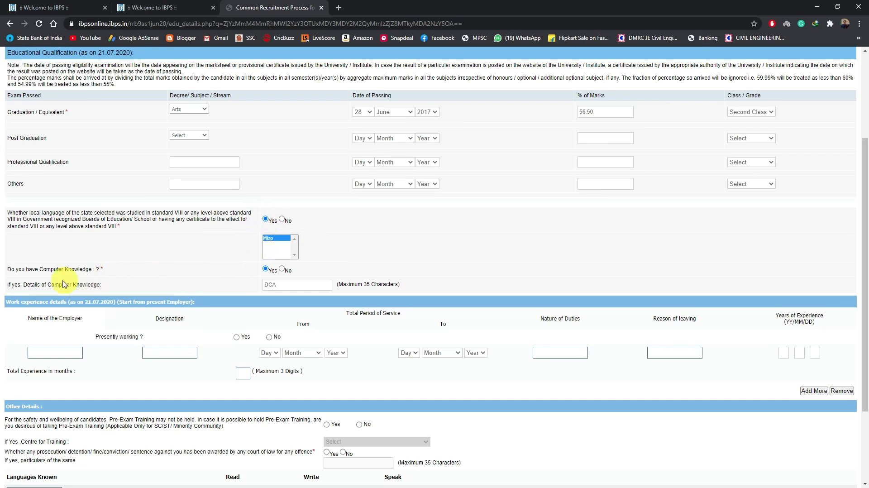
click(269, 269)
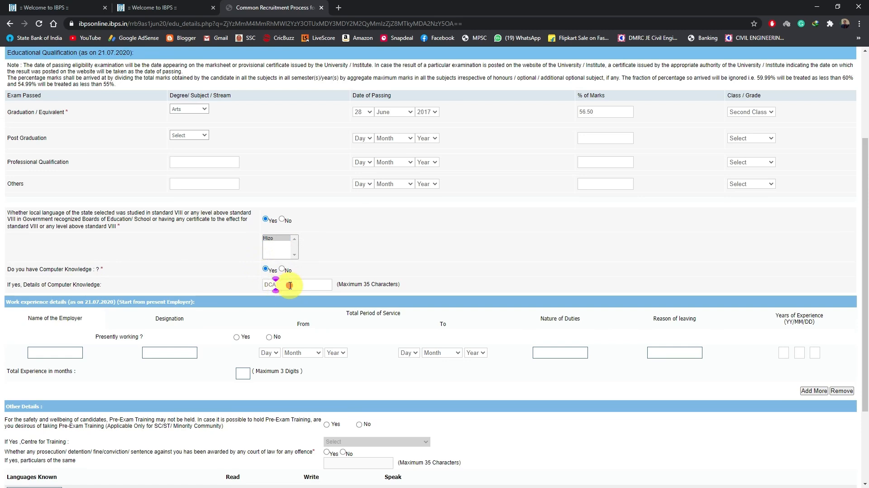
Step: Opt for Pre-Exam Training in the Other Details and set the centre for training to Aizawl
scroll(232, 304, down, 3)
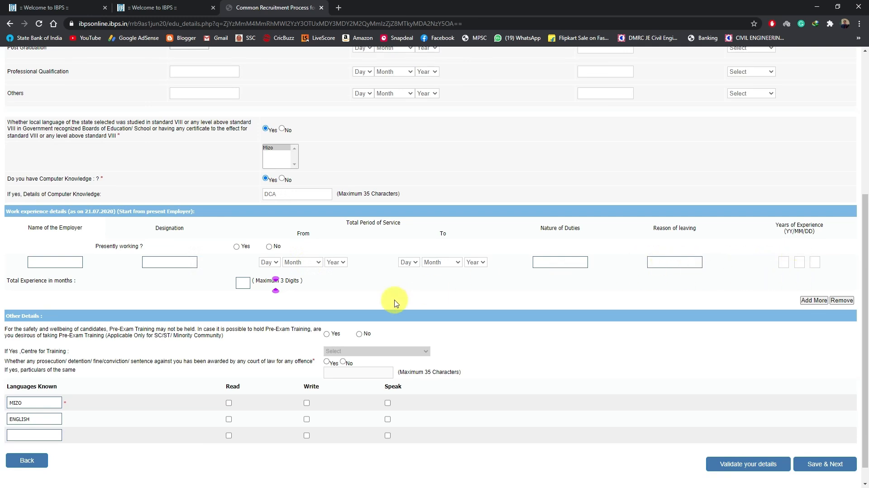
scroll(395, 303, down, 1)
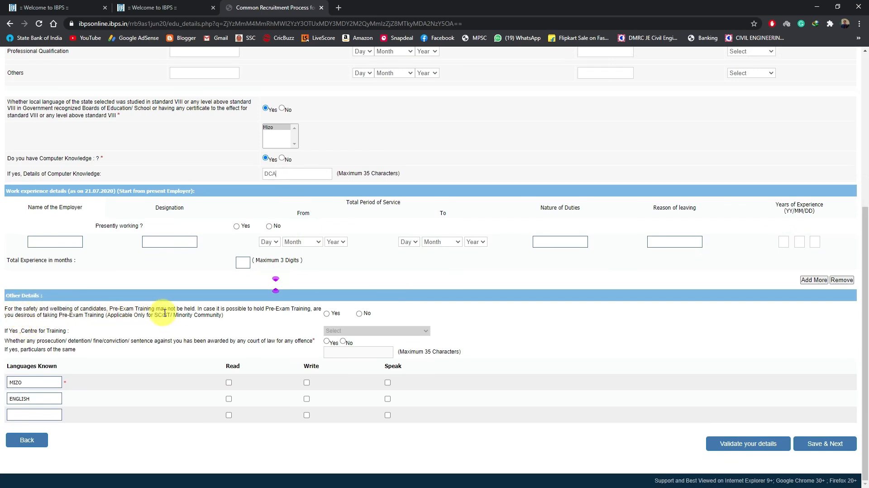
click(328, 314)
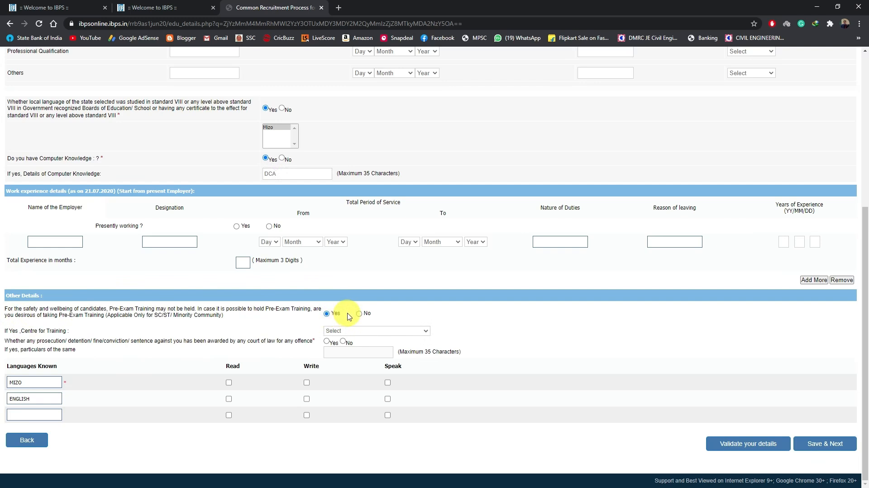
click(360, 314)
click(326, 314)
click(354, 331)
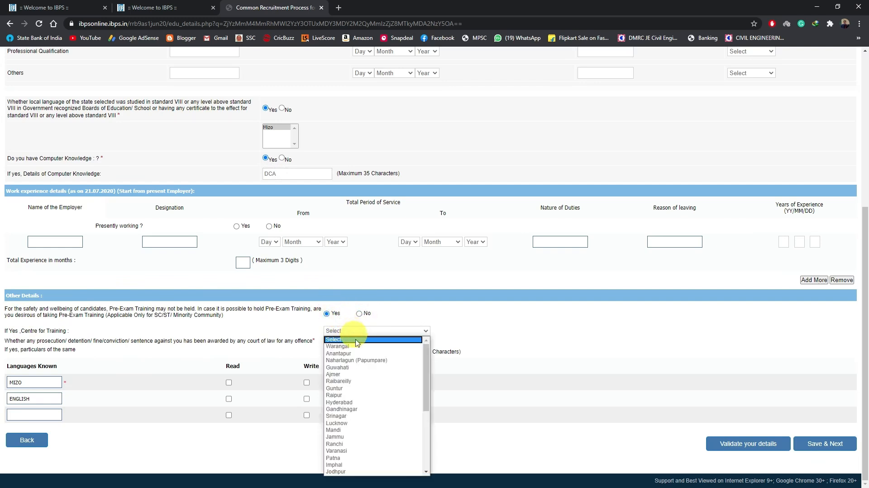
scroll(360, 367, down, 5)
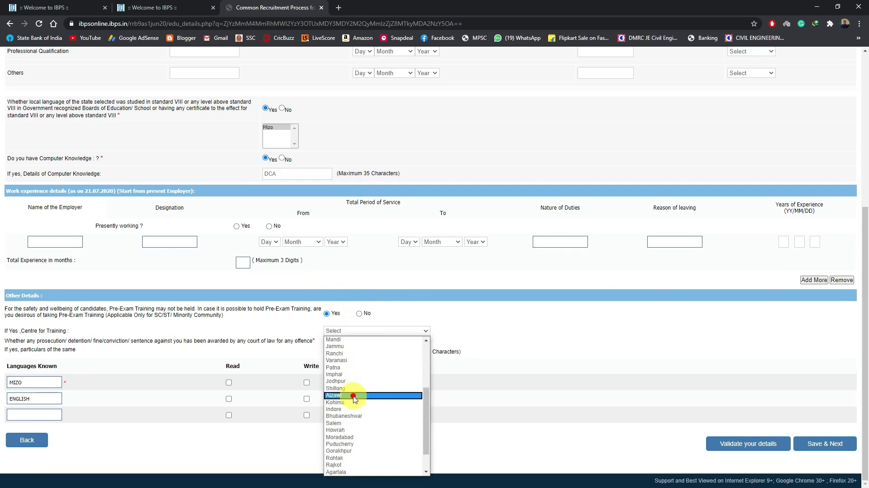
click(354, 395)
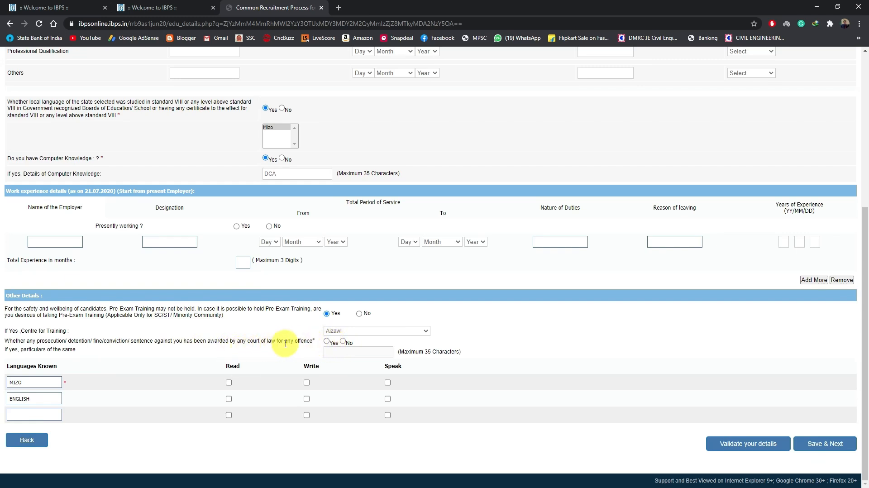
Step: Answer No to the prosecution question and mark read, write and speak for both MIZO and ENGLISH
click(343, 342)
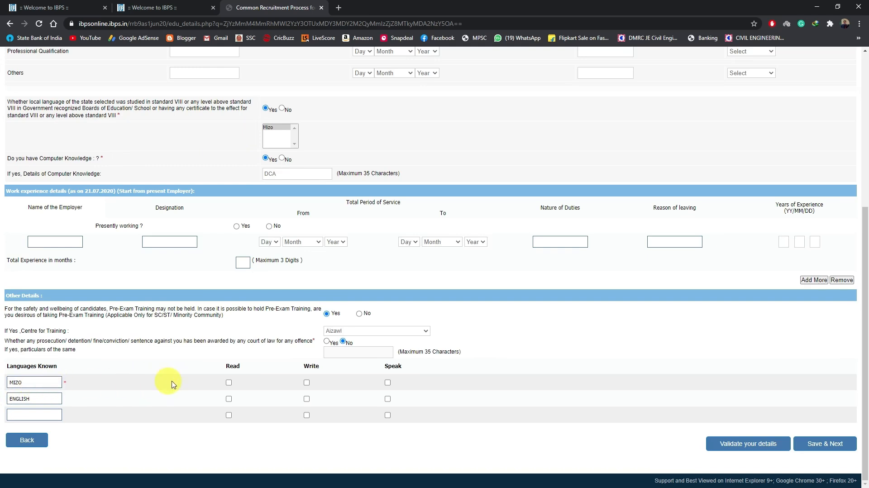
click(229, 382)
click(307, 383)
click(388, 384)
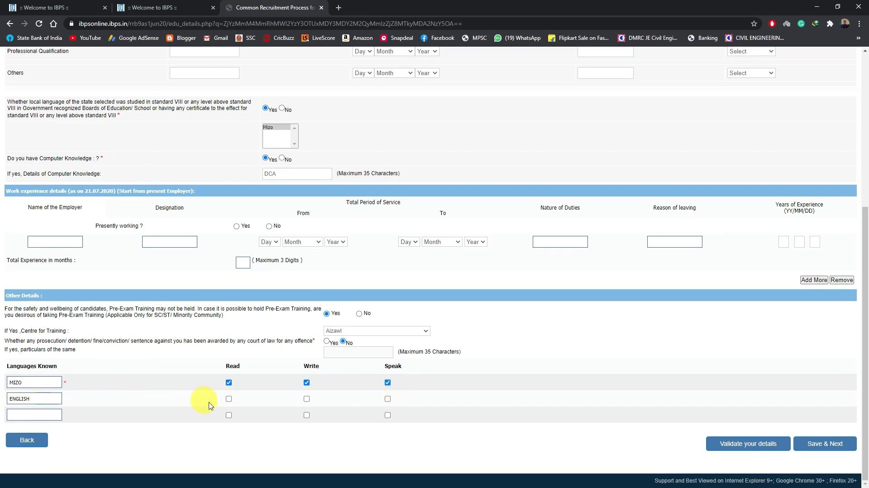
click(229, 399)
click(308, 400)
click(388, 399)
Step: Validate the qualification, experience and language details, and save them to continue to the Preference page
click(749, 446)
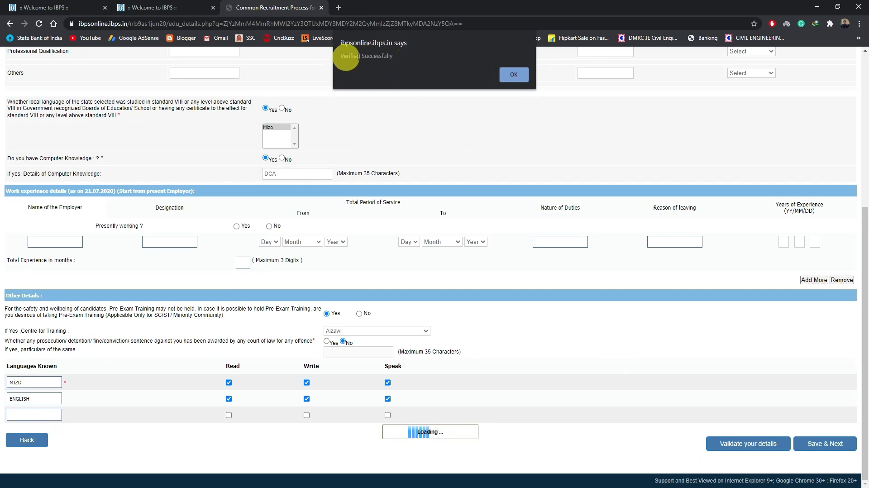
click(511, 75)
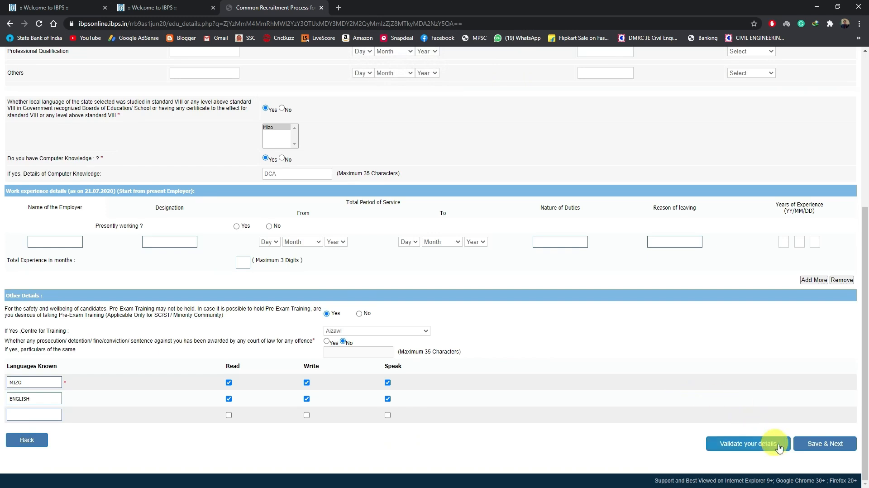
click(809, 447)
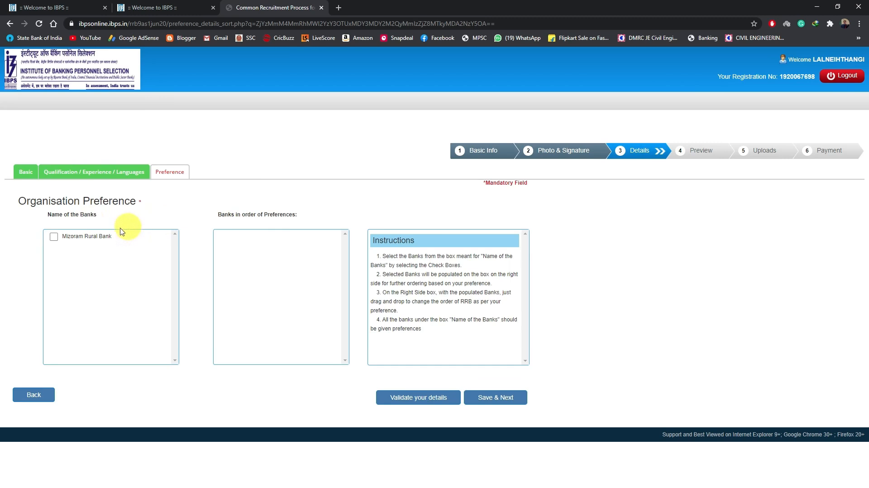
Step: Select Mizoram Rural Bank as the organisation preference, then validate and save it to continue to the preview
click(54, 237)
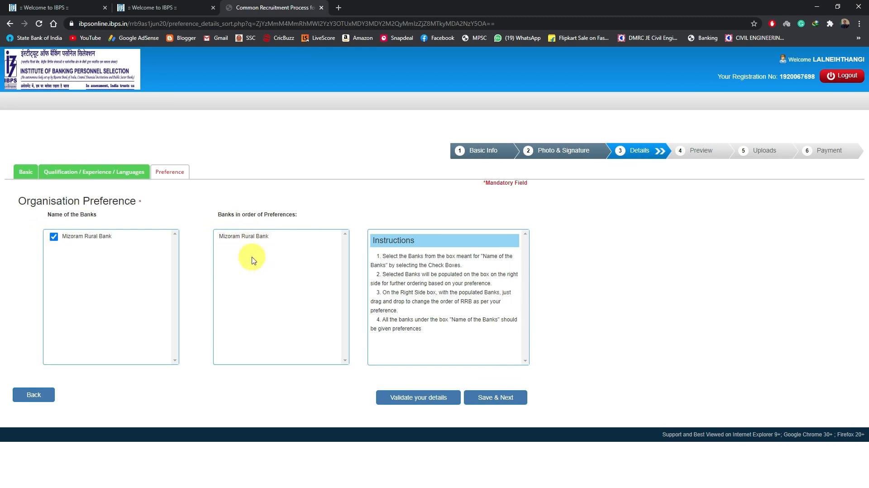
click(433, 400)
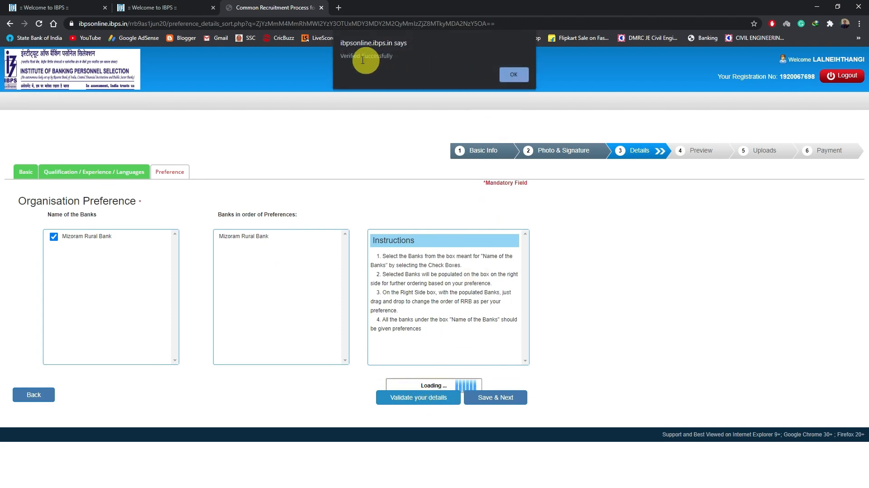
click(511, 75)
click(494, 399)
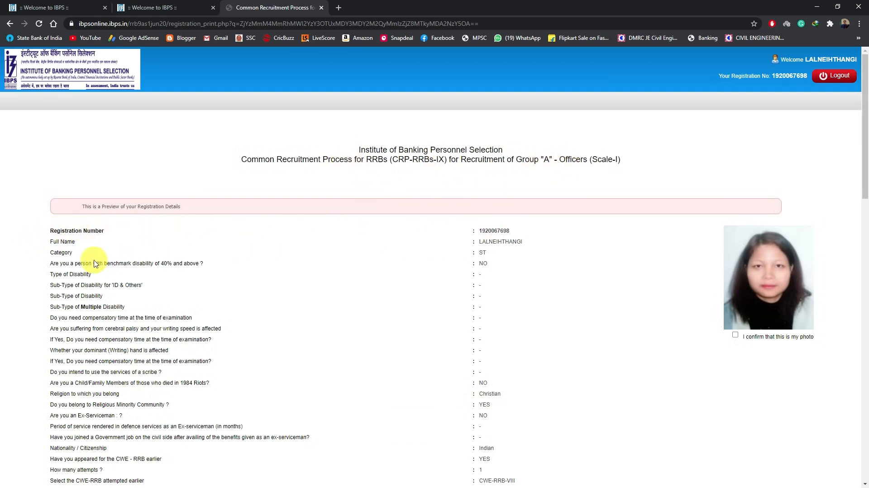
Step: Review the registration preview, confirm the applicant's photo and agree to the declaration
scroll(368, 273, down, 2)
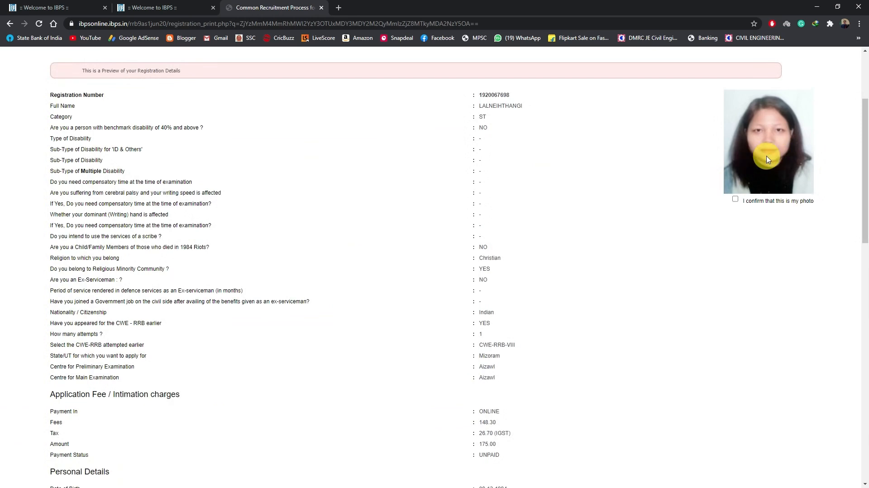
click(735, 199)
scroll(679, 217, down, 8)
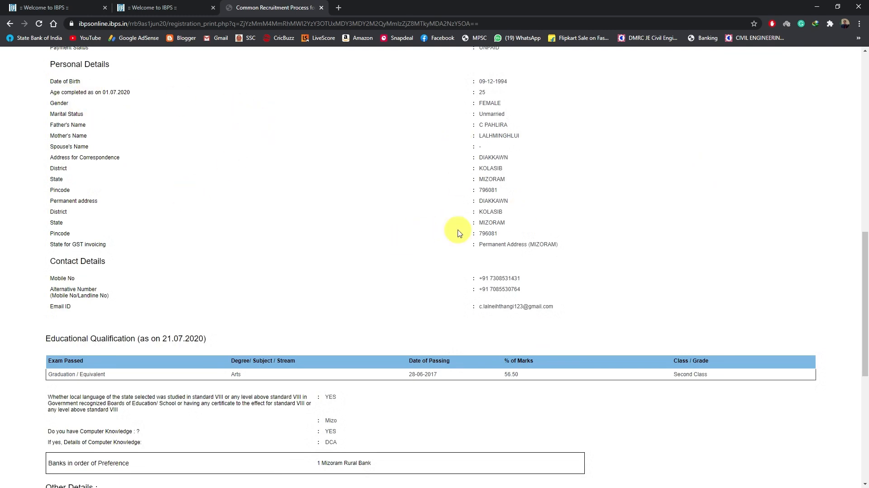
scroll(458, 233, down, 4)
scroll(498, 277, down, 3)
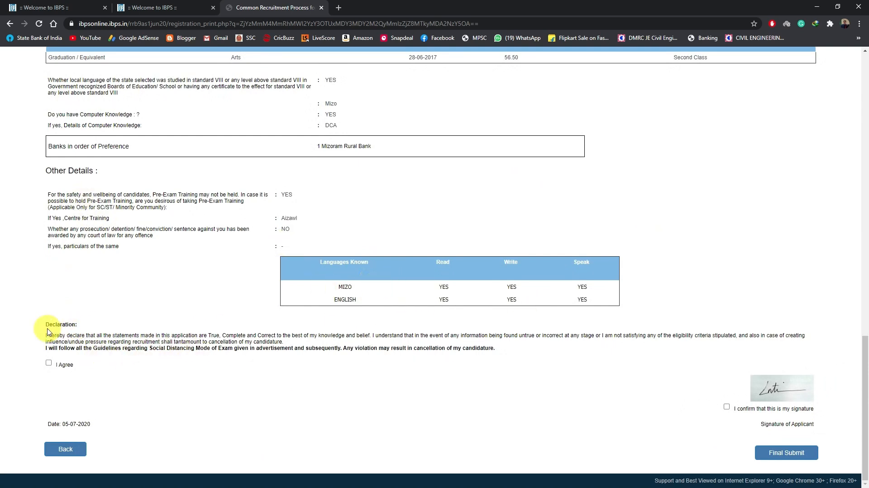
click(49, 364)
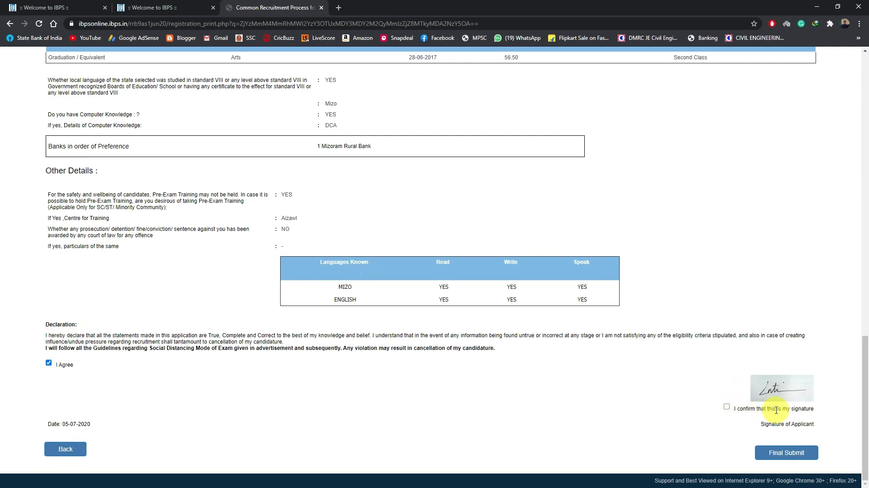
Step: Confirm the applicant's signature and make the final submission of the application
click(726, 408)
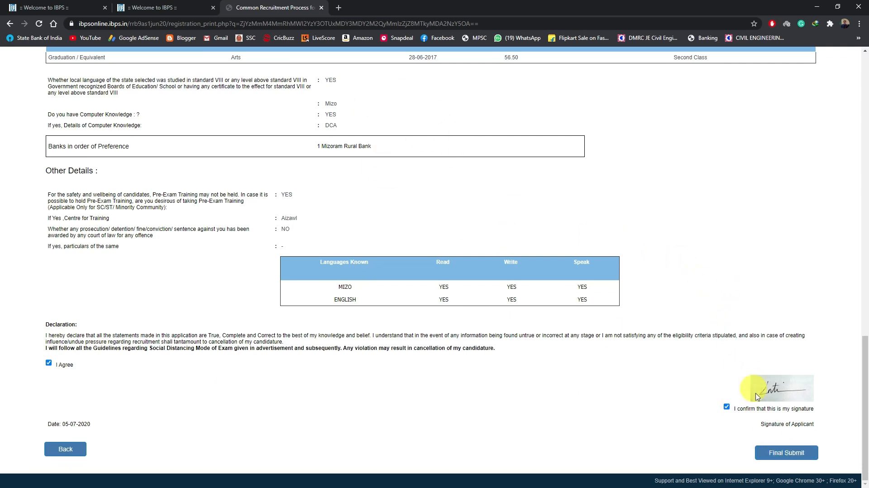
click(787, 454)
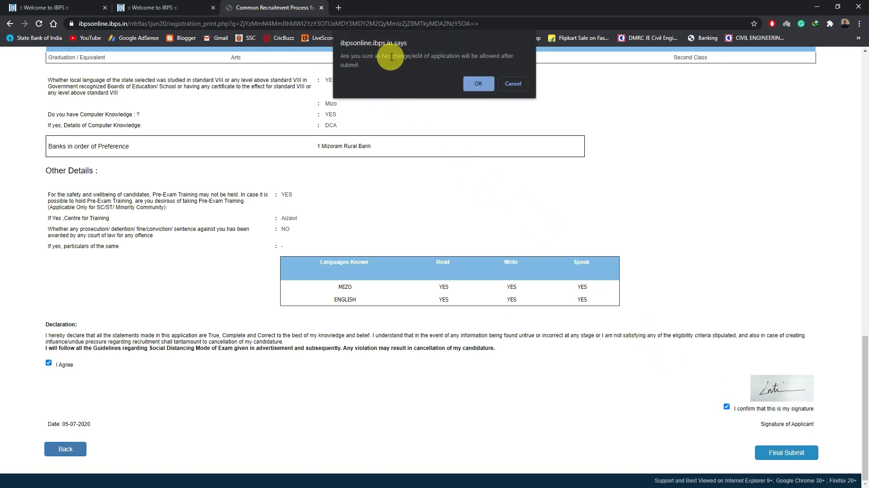
click(483, 84)
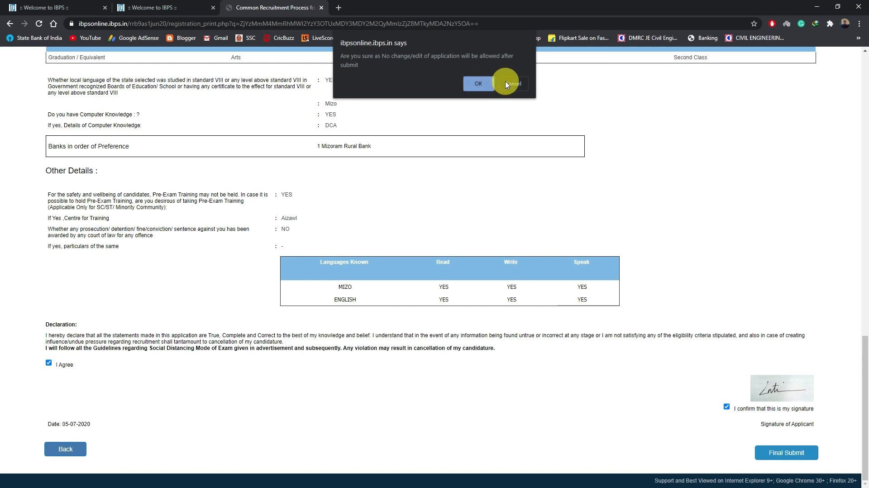
click(479, 84)
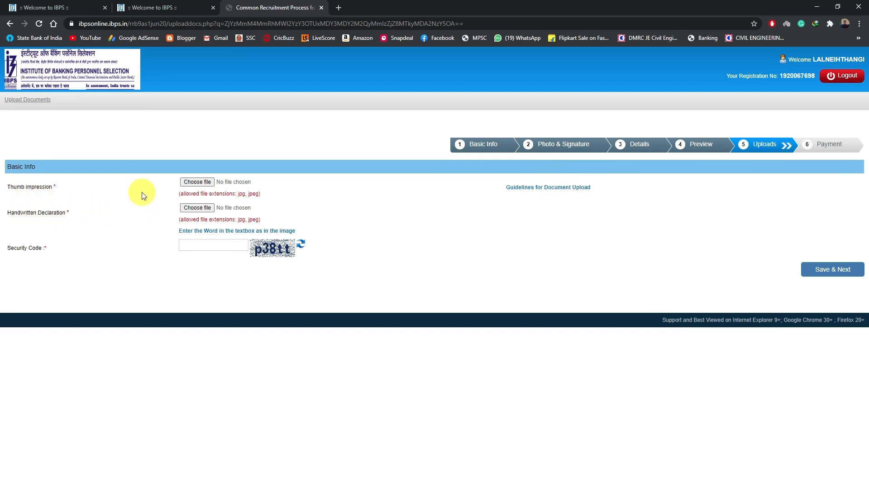
Step: Upload 7Thumb.jpg as the thumb impression, then check and accept its preview
click(200, 185)
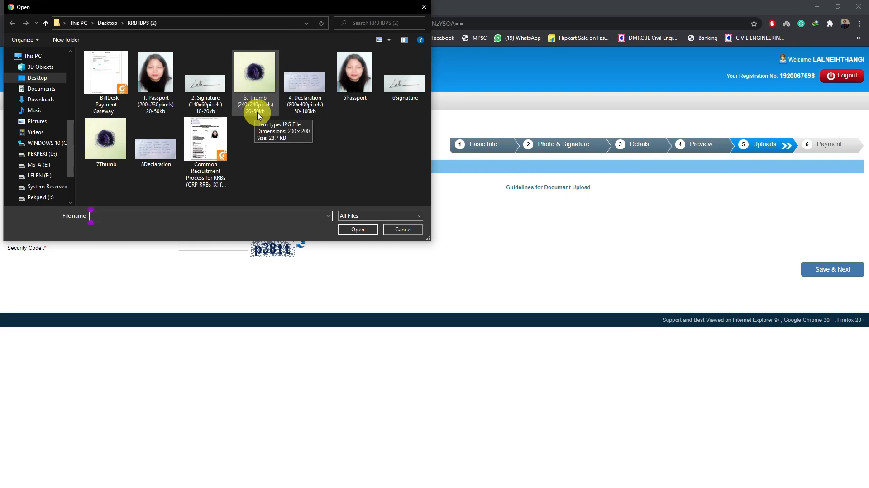
click(114, 145)
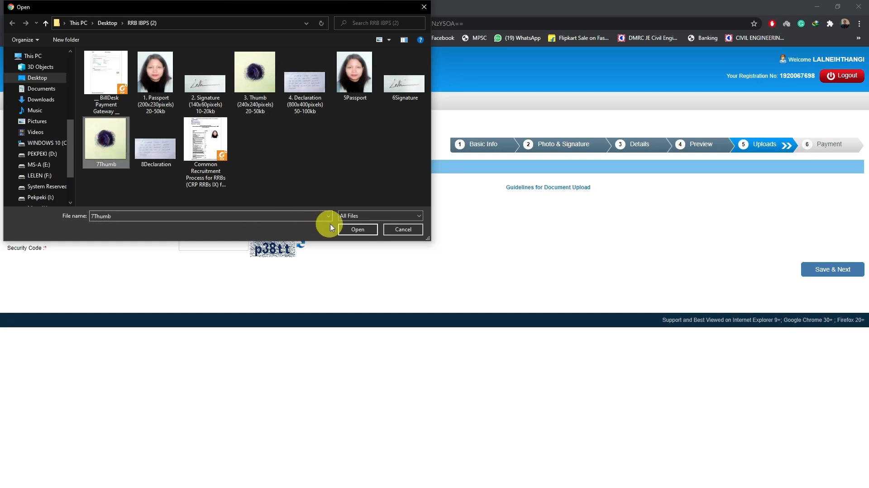
click(343, 232)
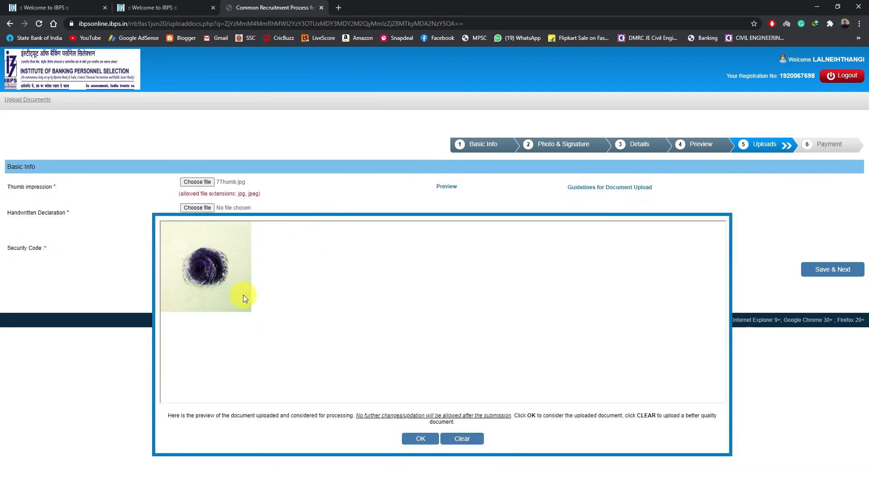
click(423, 440)
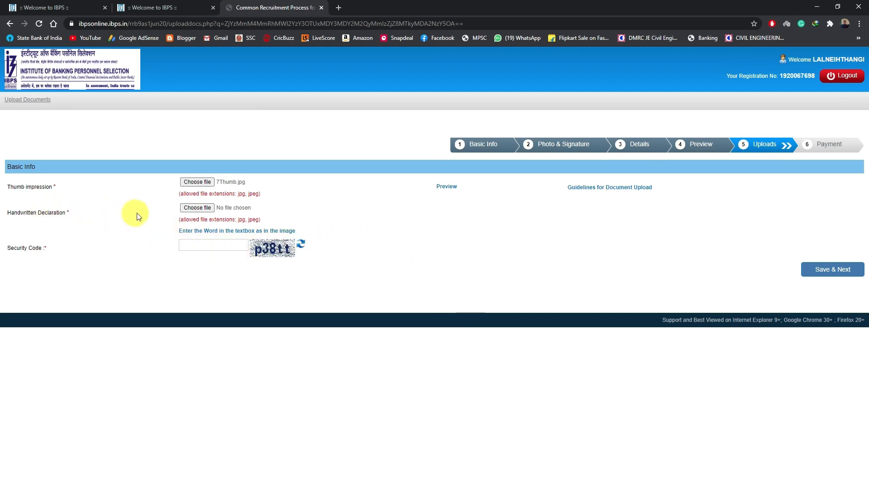
click(456, 187)
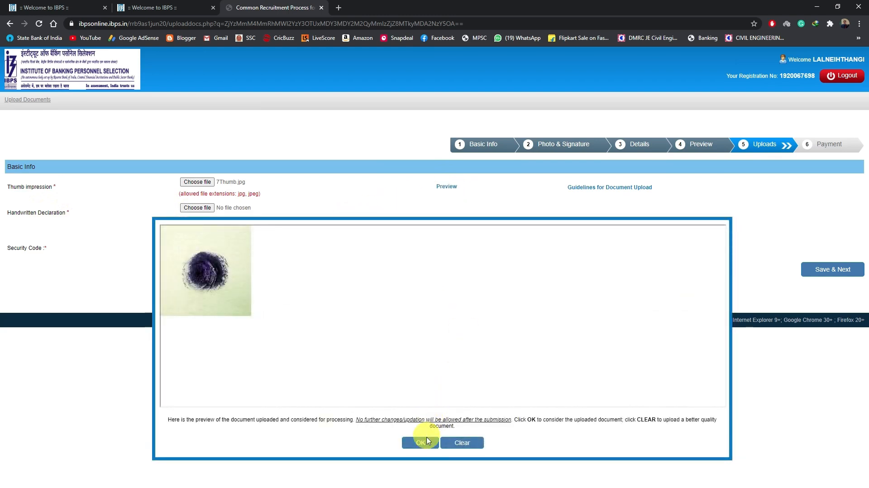
click(426, 443)
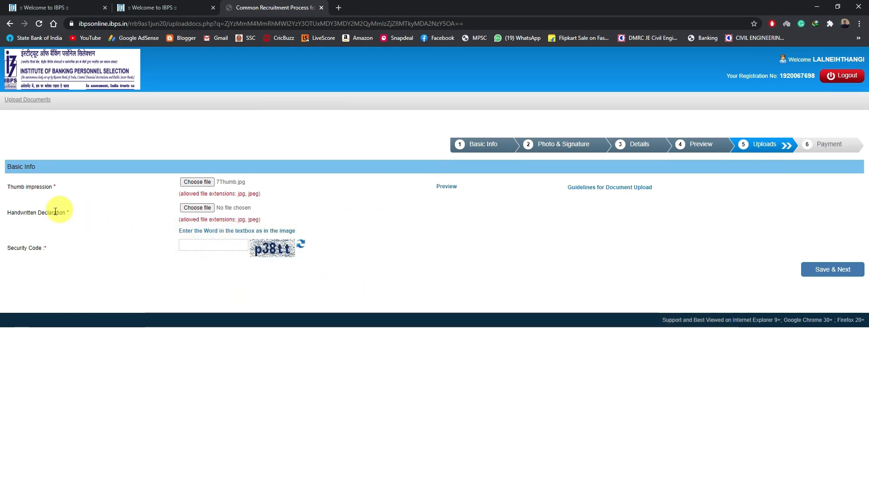
Step: Upload 8Declaration.jpg as the handwritten declaration, then check and accept its preview
click(193, 208)
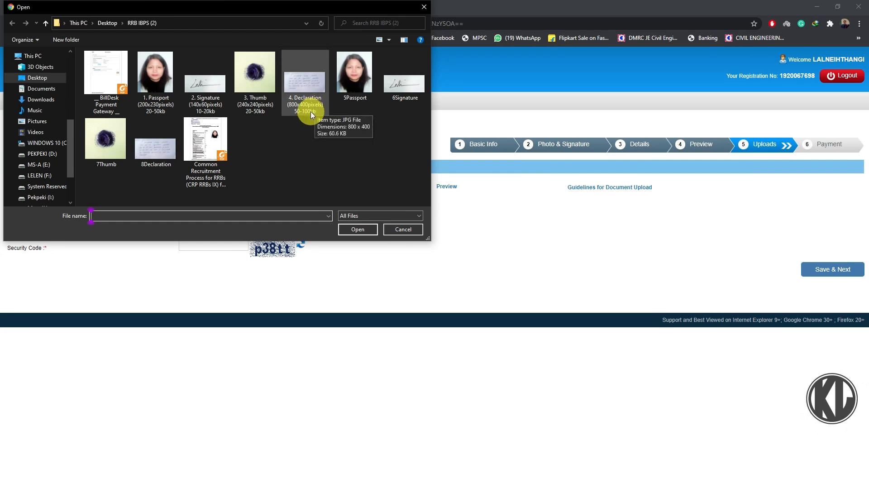
click(157, 159)
click(350, 227)
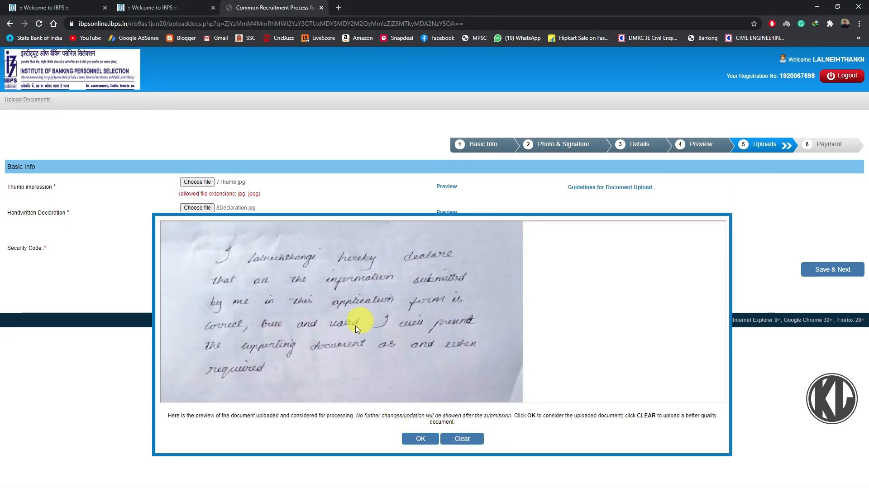
click(426, 441)
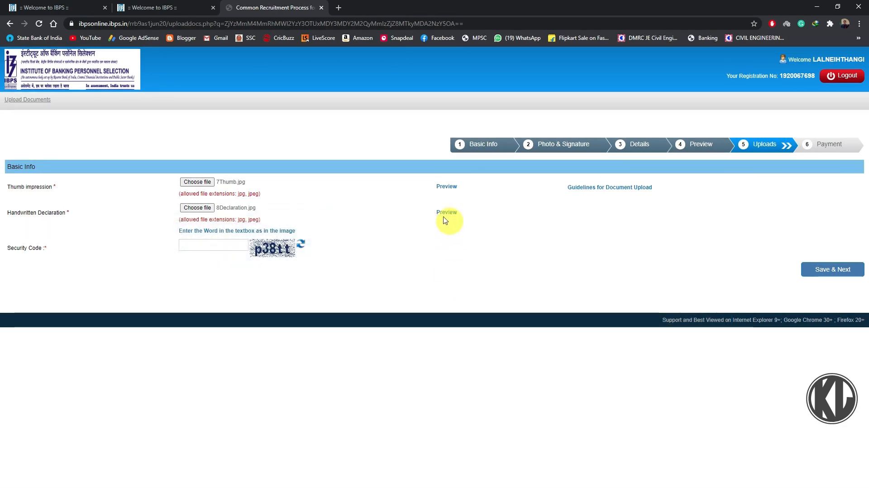
click(446, 213)
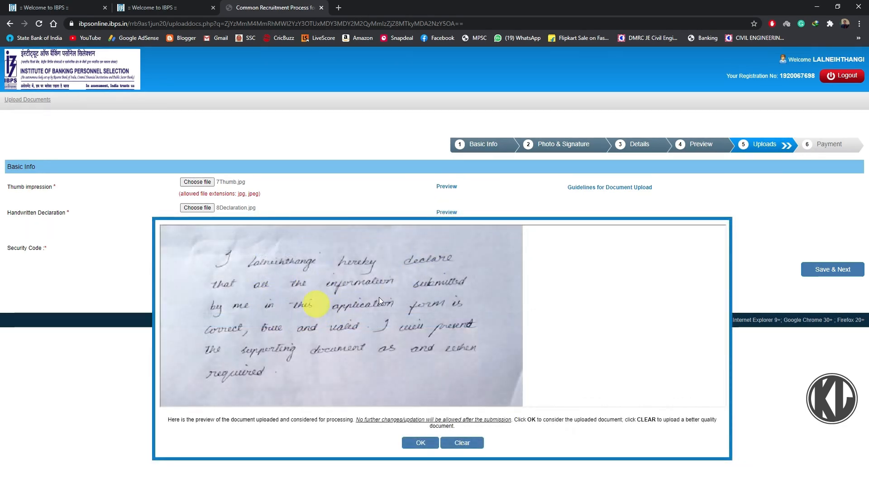
click(421, 443)
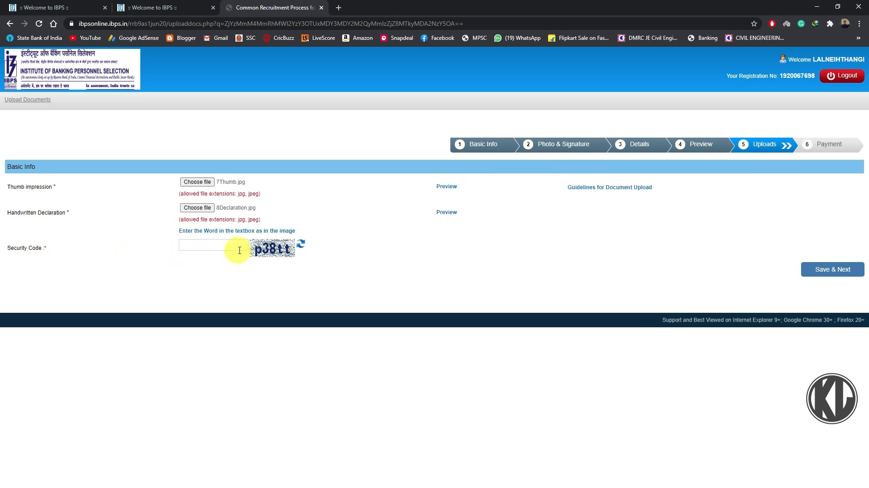
Step: Enter the security code shown in the image, then save the uploaded documents and confirm to continue to the payment
click(222, 243)
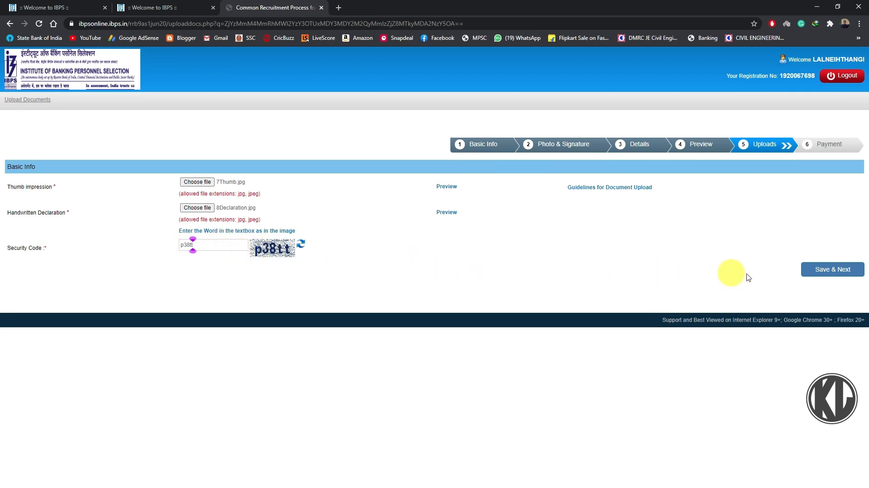
click(832, 271)
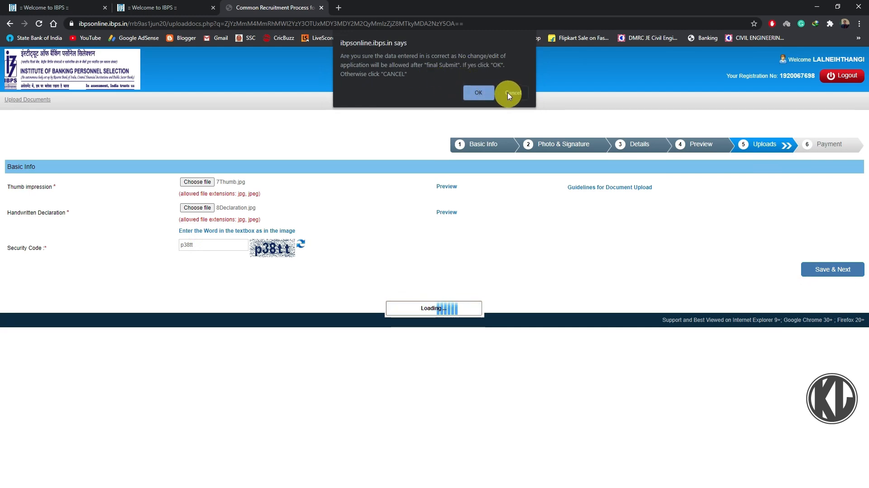
click(480, 94)
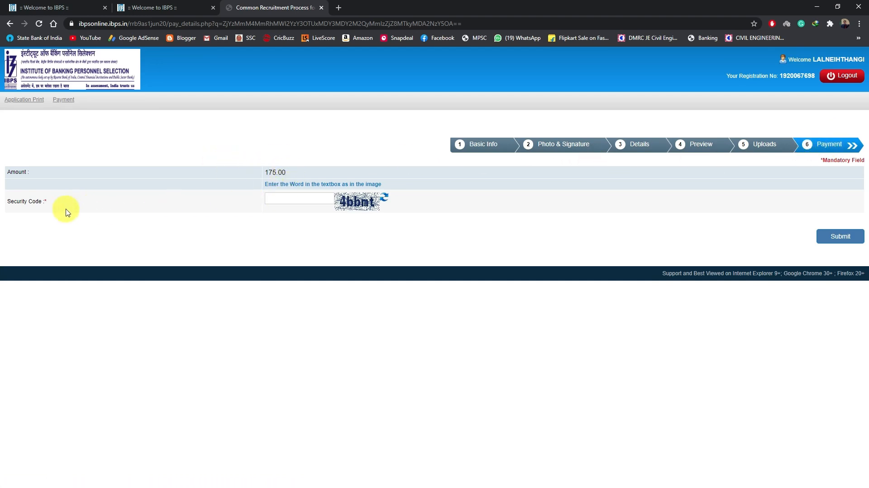
Step: Enter the security code for the application fee and submit it to proceed to the payment gateway
click(302, 196)
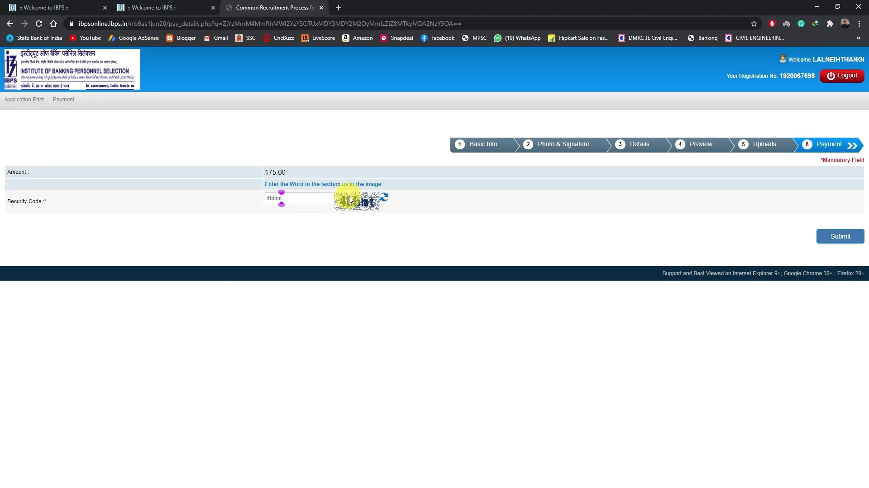
click(841, 239)
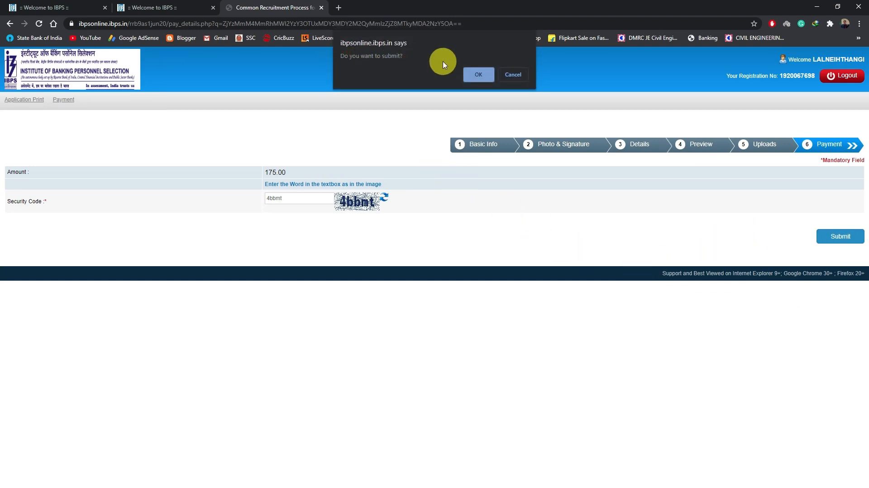
click(479, 75)
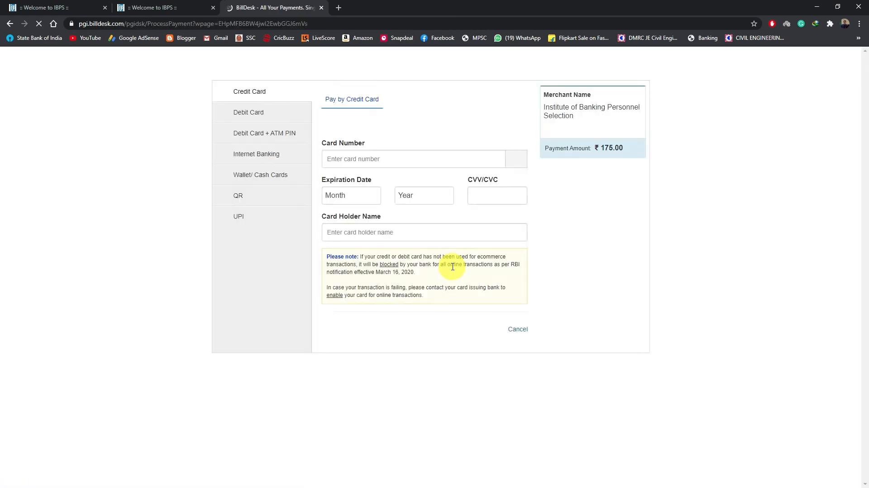
Step: Examine the Debit Card and Debit Card + ATM PIN payment options
click(250, 114)
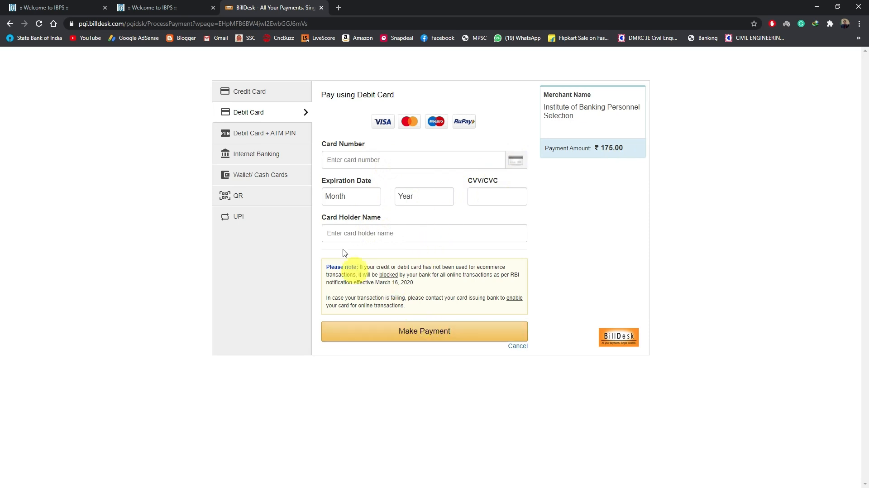
click(266, 138)
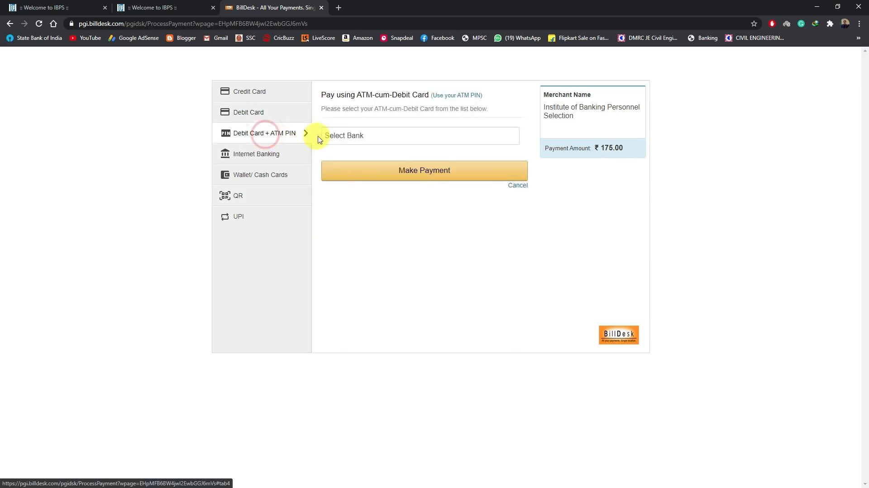
click(372, 139)
click(379, 136)
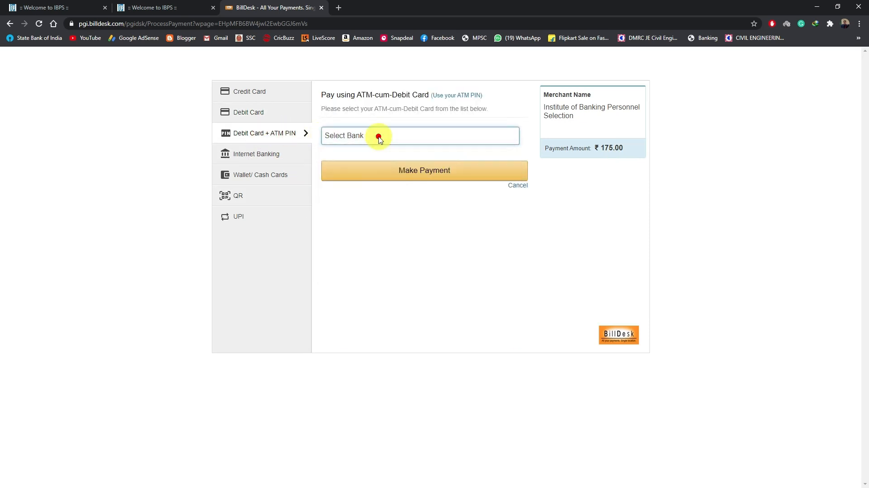
Step: Choose Internet Banking with State Bank of India as the payment method and proceed to make the payment
click(273, 156)
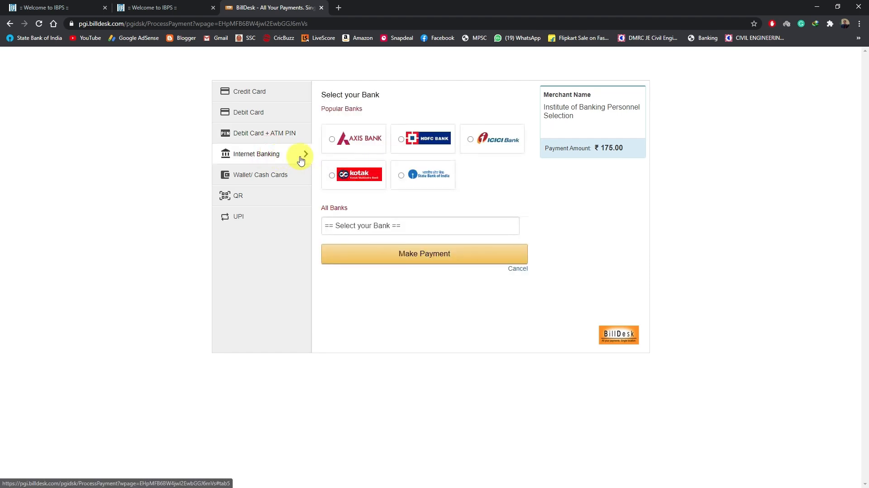
click(402, 175)
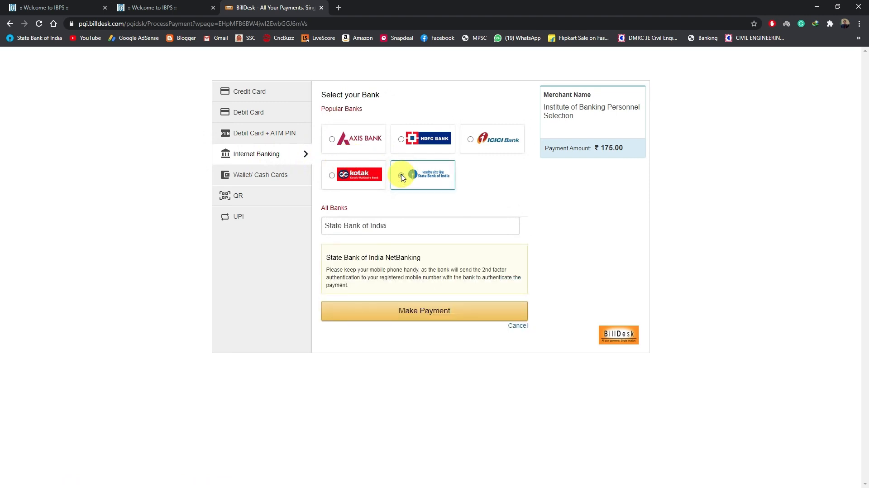
click(395, 226)
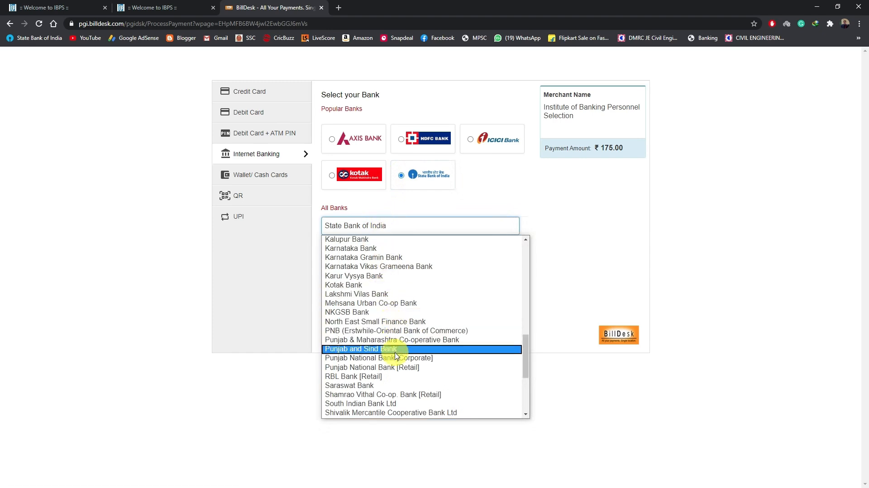
scroll(392, 352, up, 5)
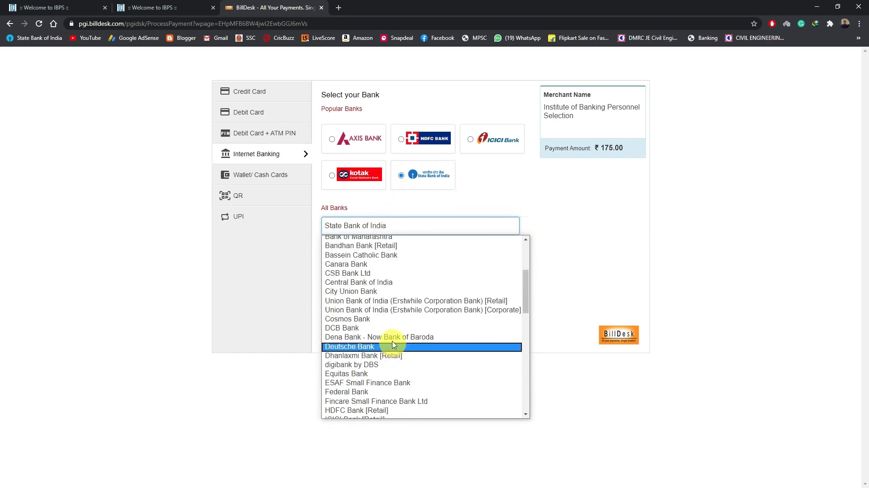
click(416, 197)
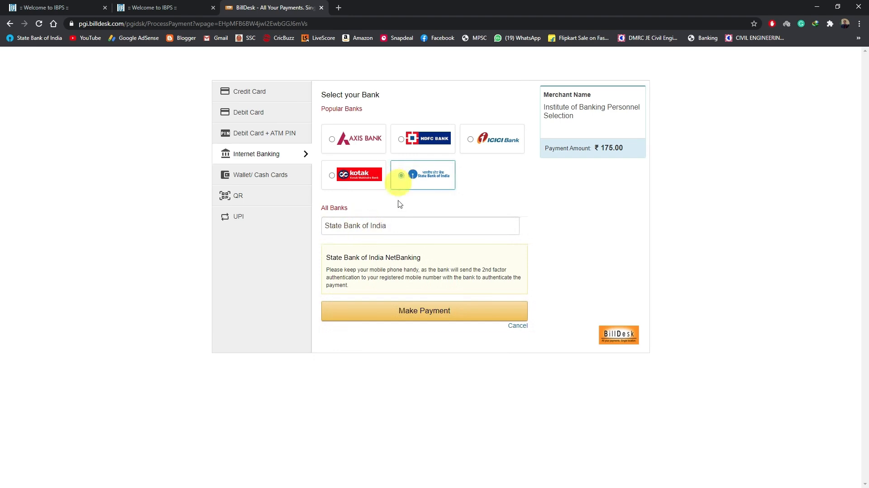
click(421, 311)
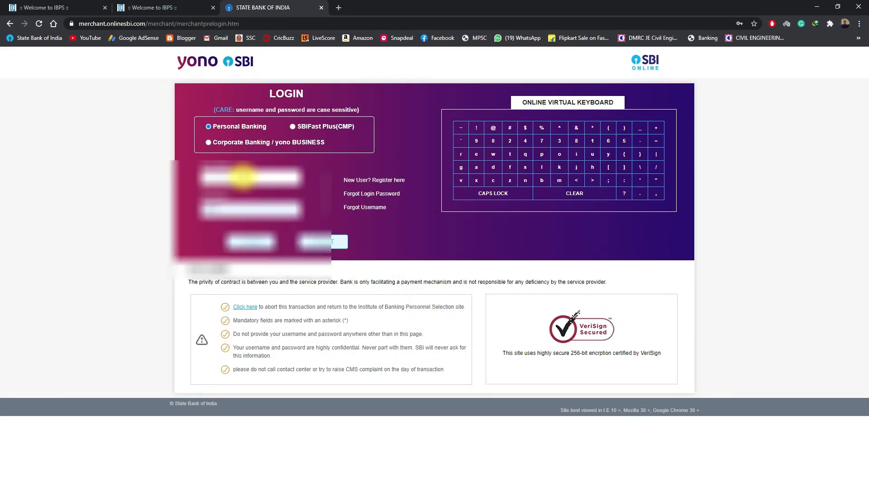
Step: Log in to SBI Personal Banking with the account username and password
click(243, 177)
click(249, 222)
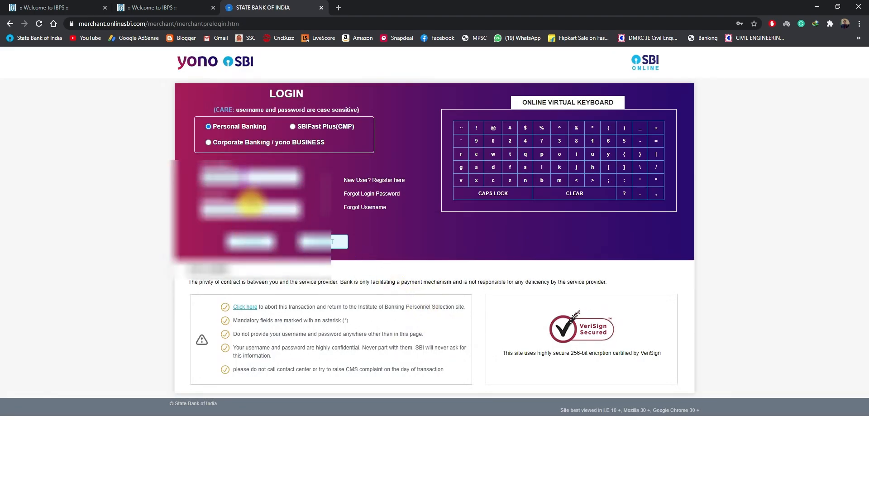
click(250, 208)
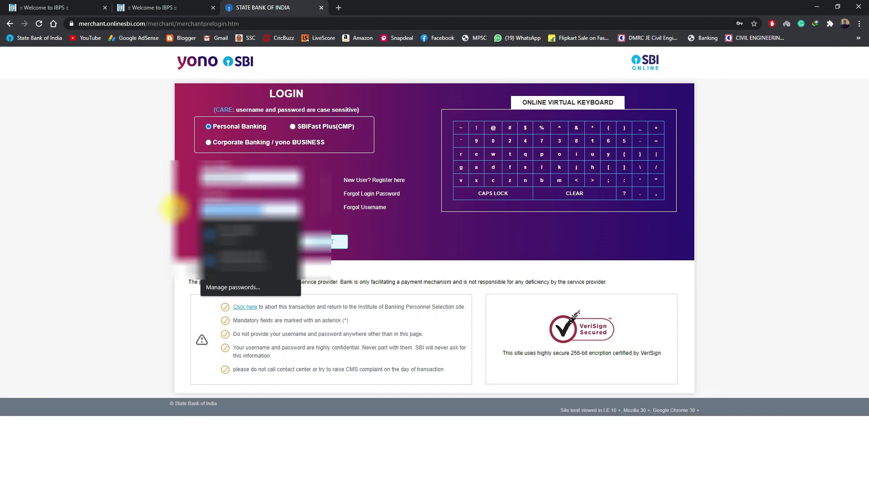
key(BackSpace)
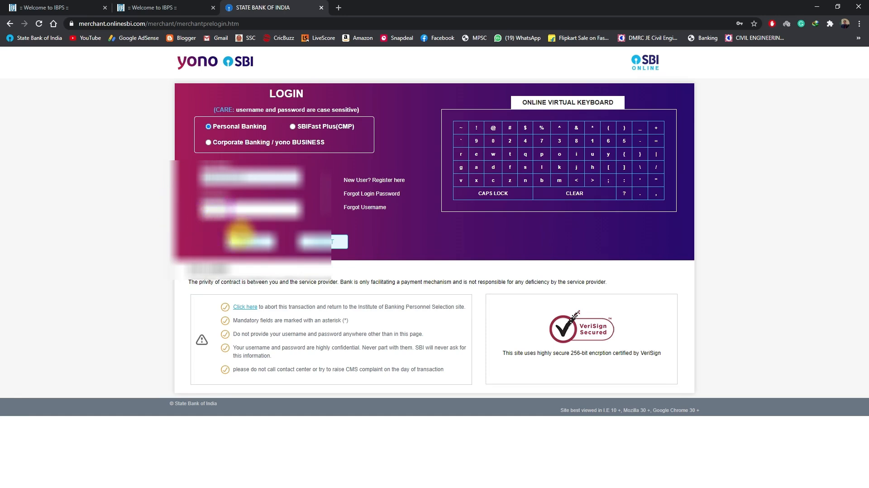
click(249, 242)
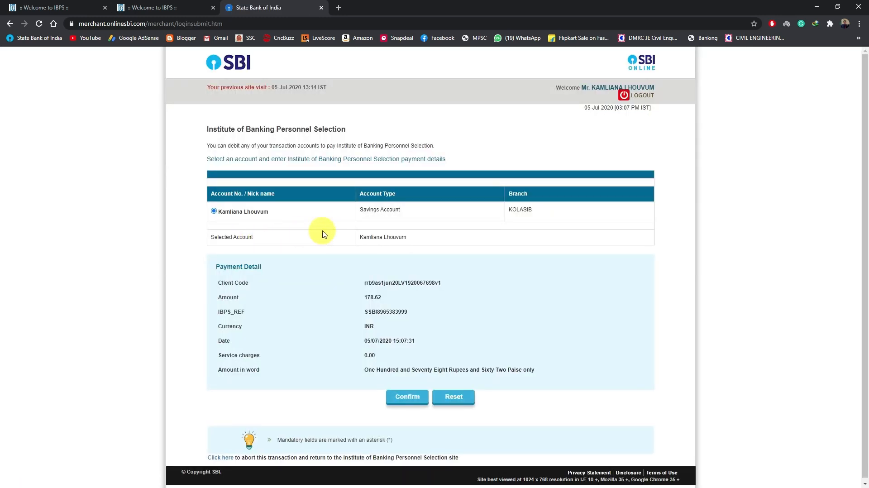
Step: Check the payment amount and confirm the fee payment from the selected savings account
drag(362, 297, 382, 298)
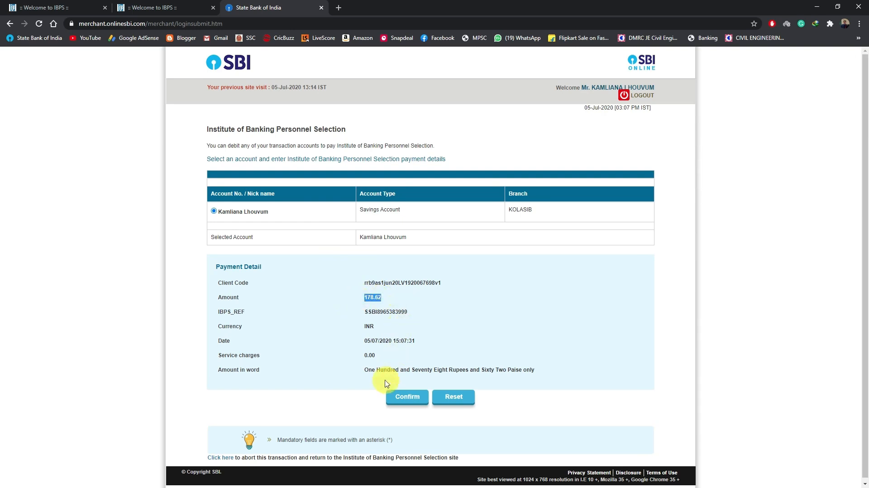
click(418, 398)
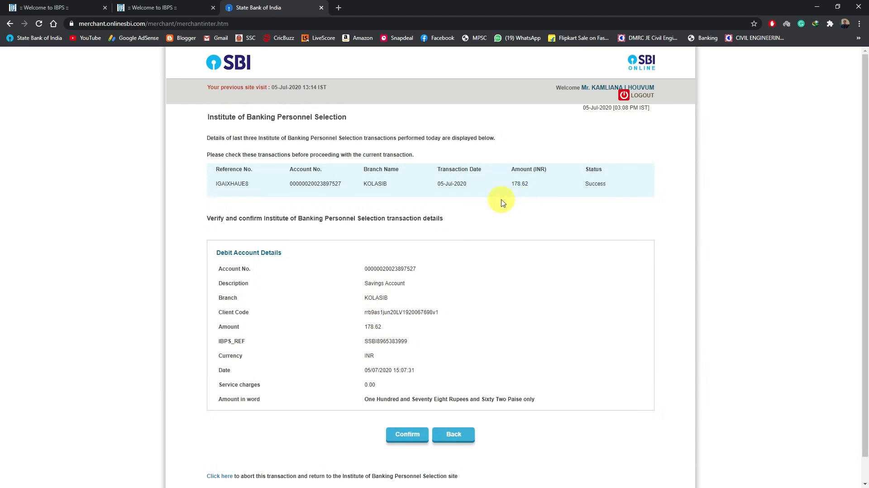
Step: Confirm the fee transaction details and authorize the payment with the high security transaction password
click(405, 437)
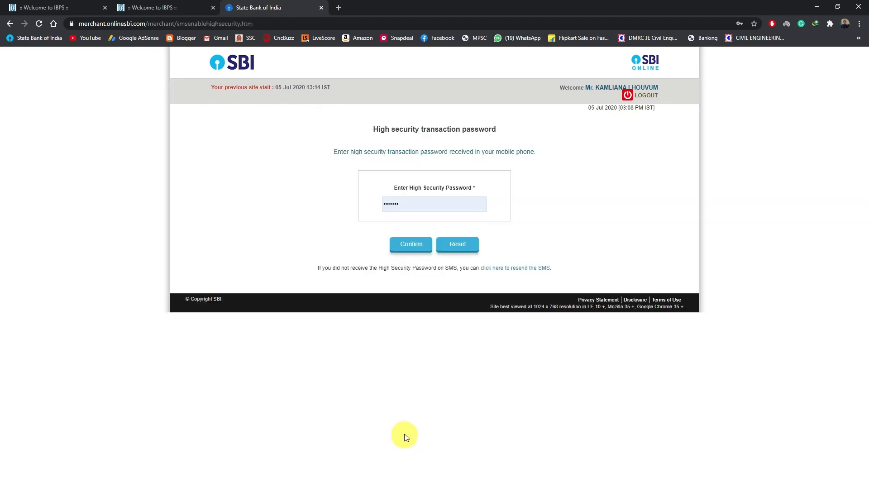
double_click(405, 203)
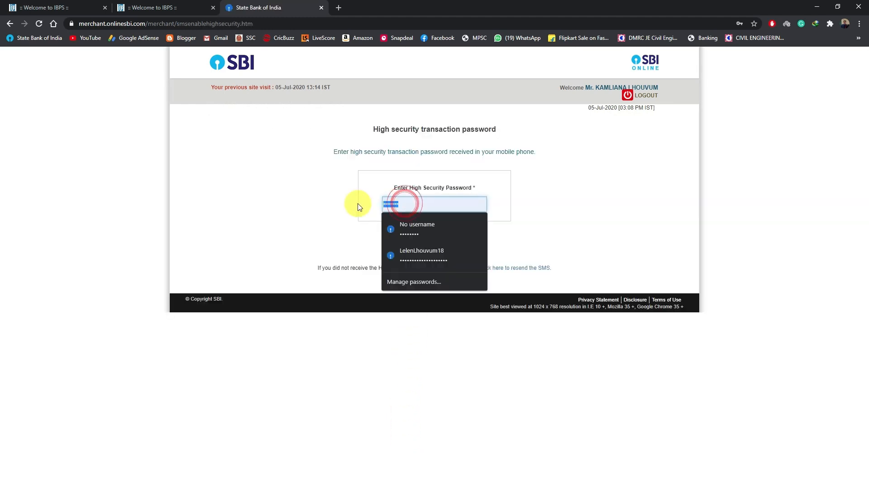
text(•)
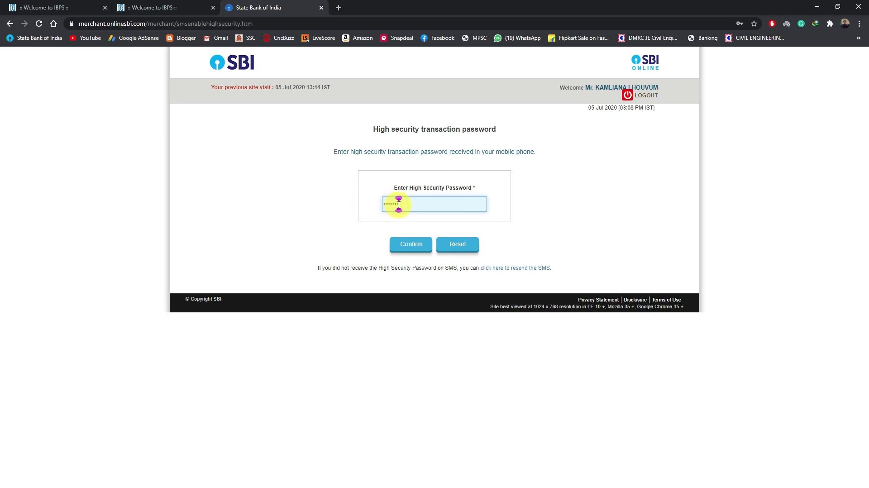
click(412, 247)
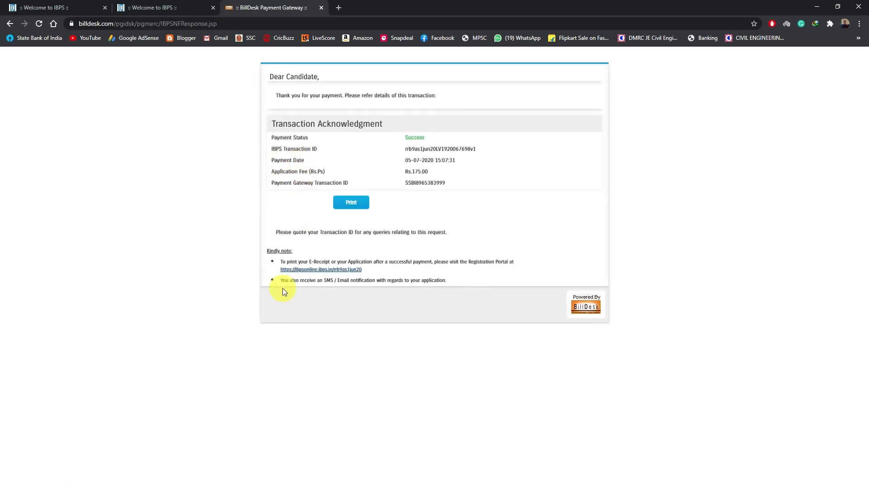
Step: Save the payment acknowledgment as a PDF named "__ BillDesk Payment Gateway _2" in the RRB IBPS (2) folder
click(357, 208)
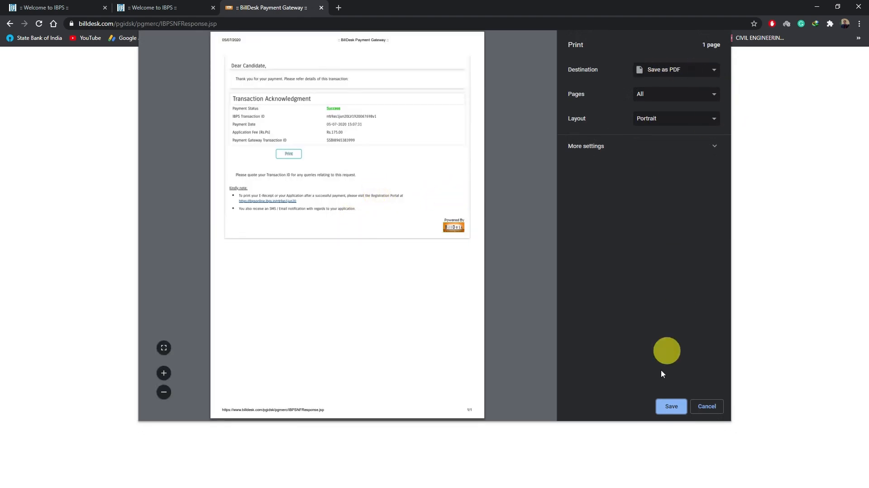
click(676, 407)
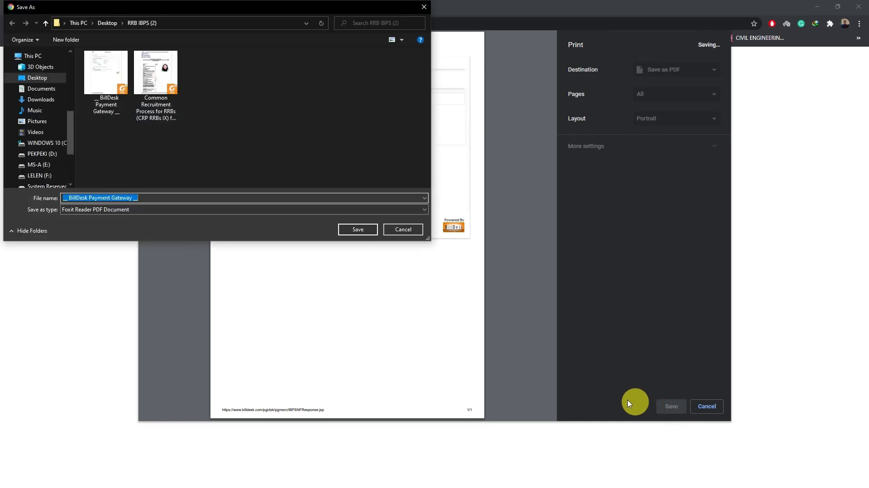
click(354, 229)
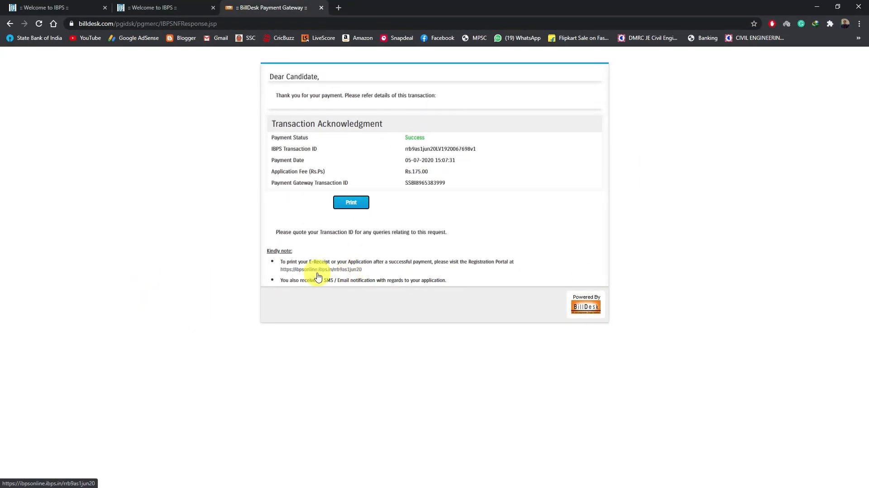
Step: Open the IBPS registration portal linked in the payment acknowledgment and fill in the registration number copied from the RRB SCALE 1 Notepad file
click(319, 270)
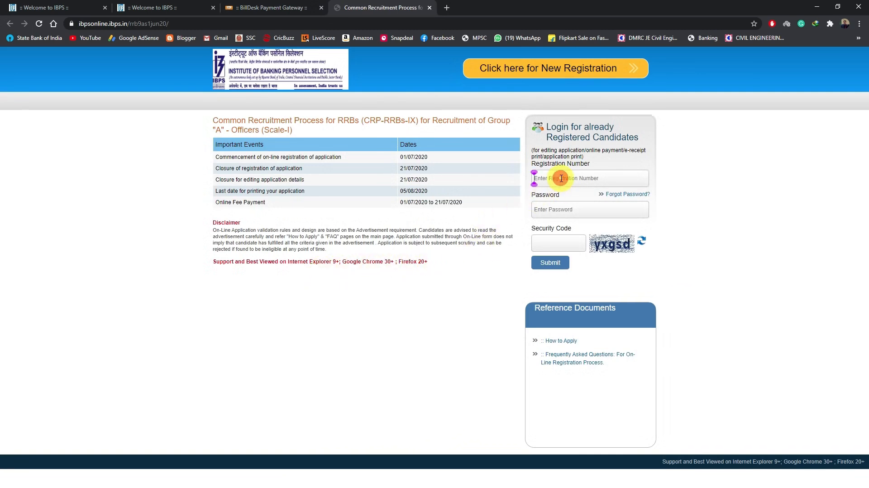
key(alt+Tab)
drag(299, 142, 214, 140)
click(281, 141)
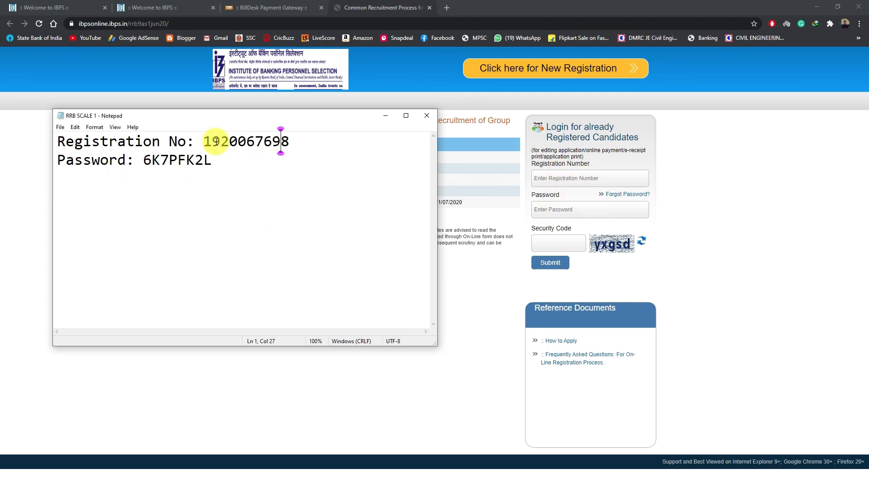
drag(203, 141, 291, 139)
right_click(278, 140)
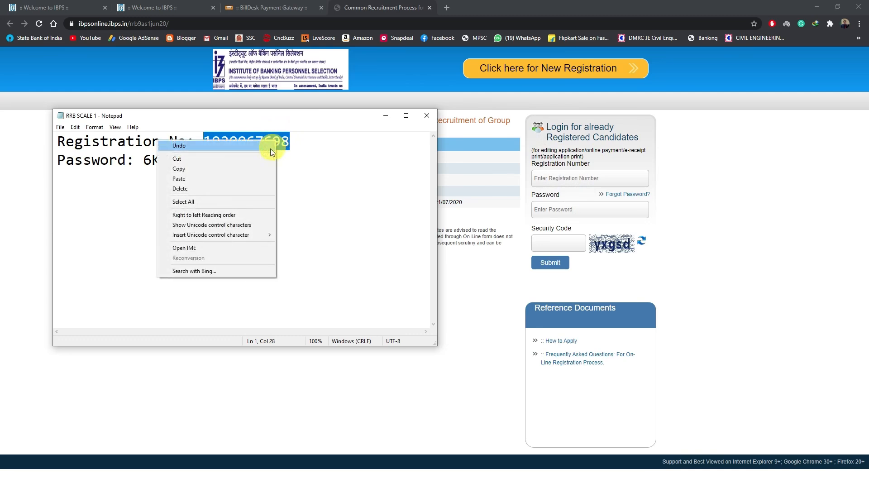
click(245, 169)
click(560, 180)
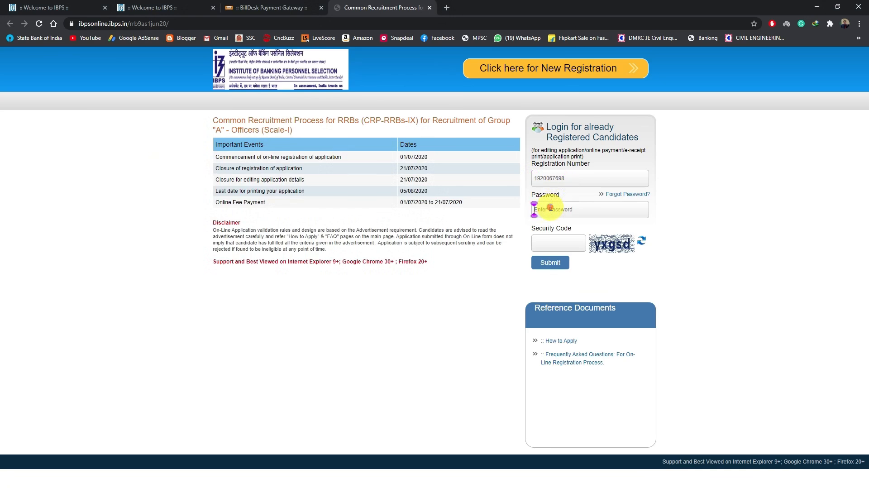
Step: Copy the account password from the Notepad file into the login form, enter the security code and log in
key(alt+Tab)
drag(144, 160, 213, 160)
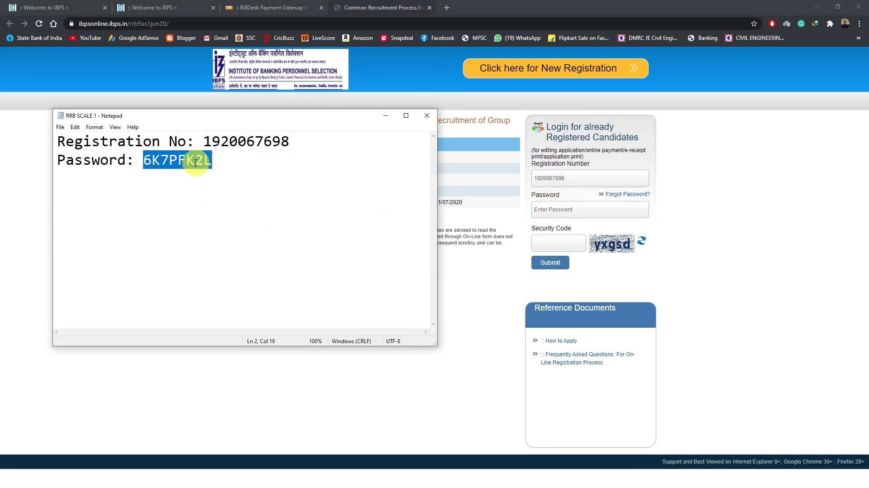
right_click(197, 163)
click(167, 187)
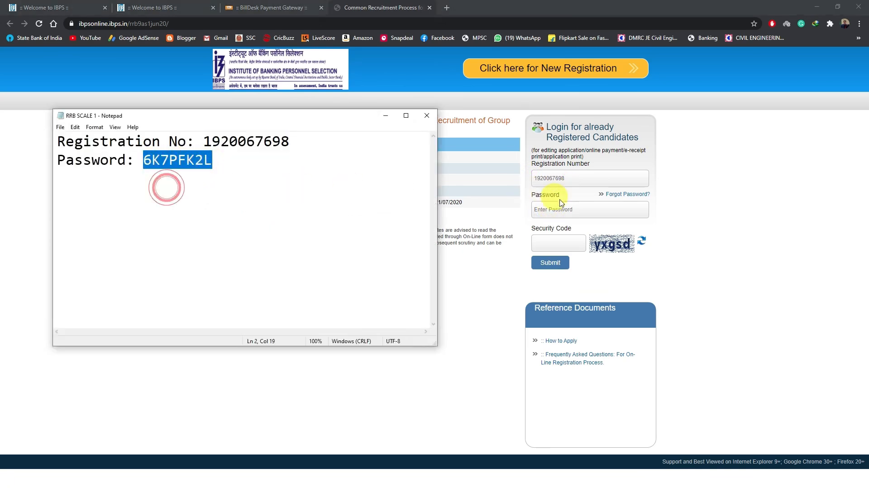
click(577, 206)
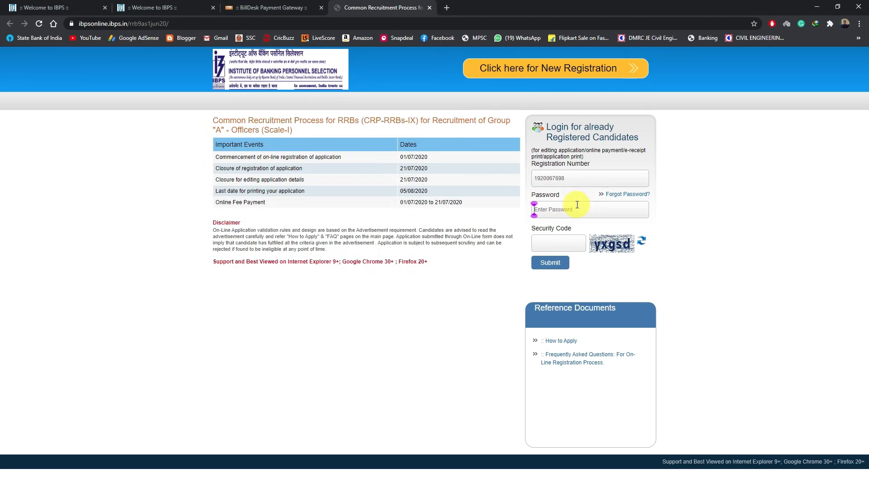
click(567, 239)
click(550, 263)
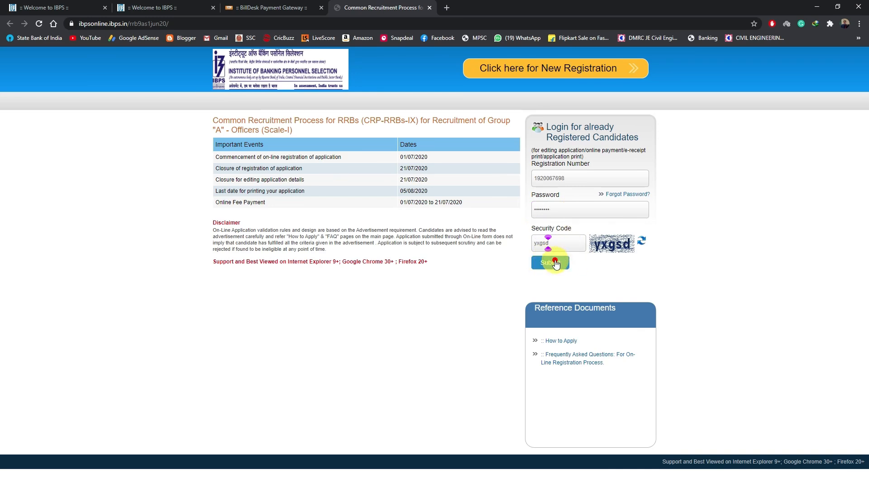
click(555, 260)
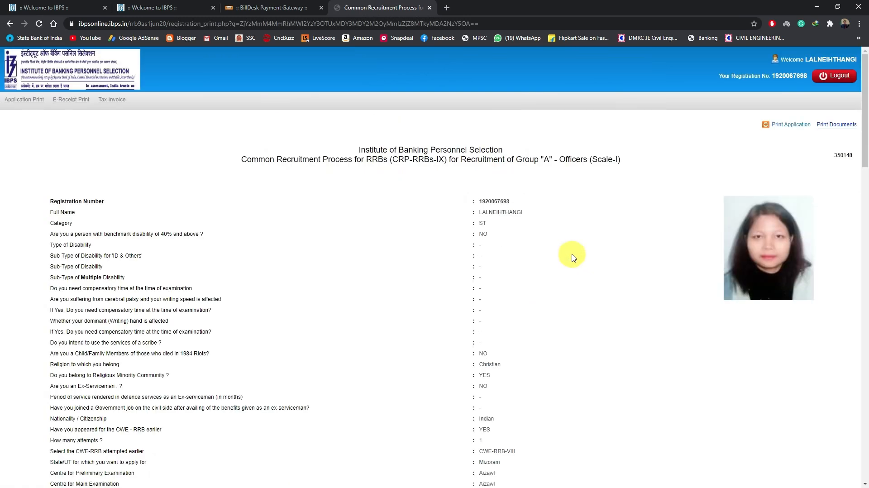
Step: Review the submitted application from the personal and fee details through to the uploaded signature, thumb impression and handwritten declaration
scroll(572, 257, down, 1)
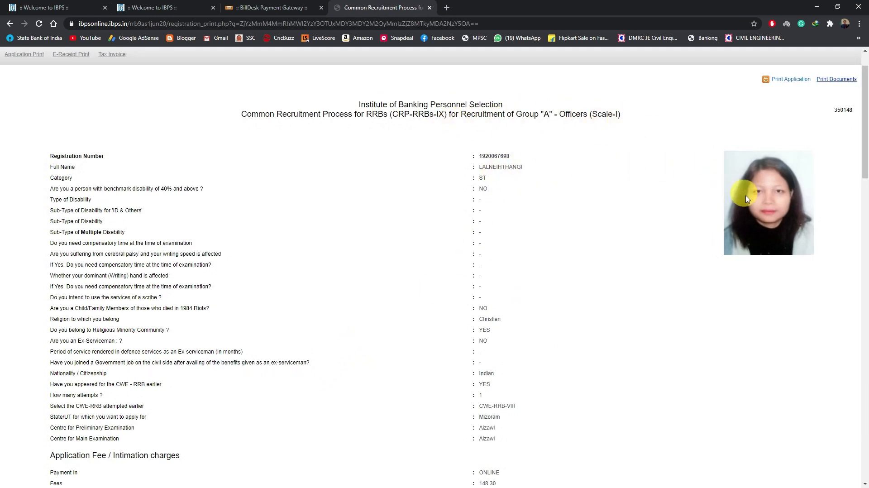
scroll(623, 264, down, 1)
scroll(624, 263, down, 4)
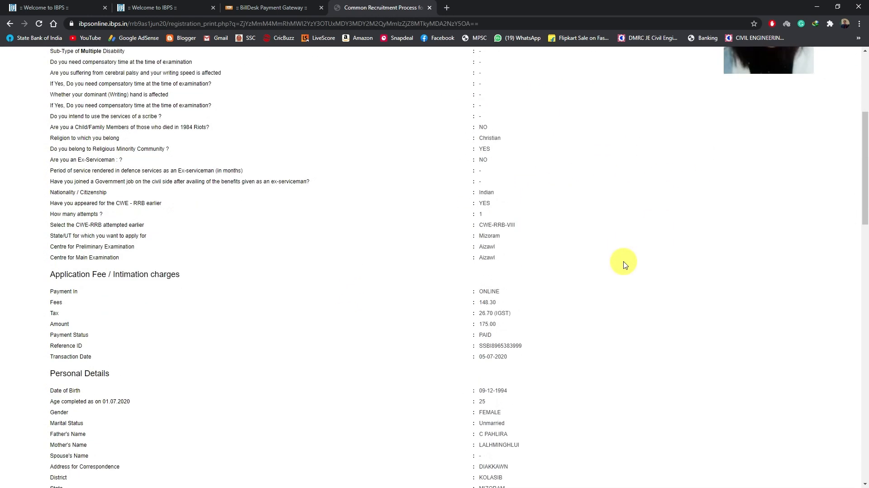
scroll(624, 263, down, 3)
scroll(479, 300, down, 5)
scroll(317, 315, down, 12)
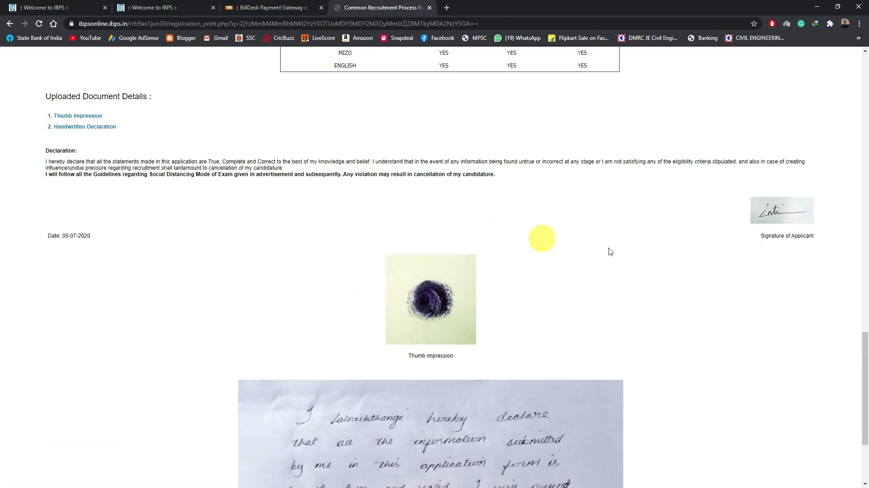
scroll(411, 342, down, 3)
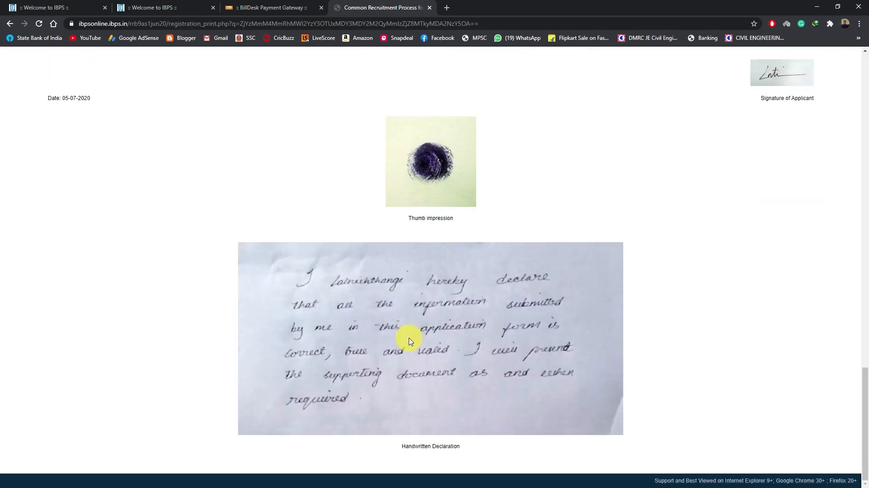
scroll(485, 359, up, 20)
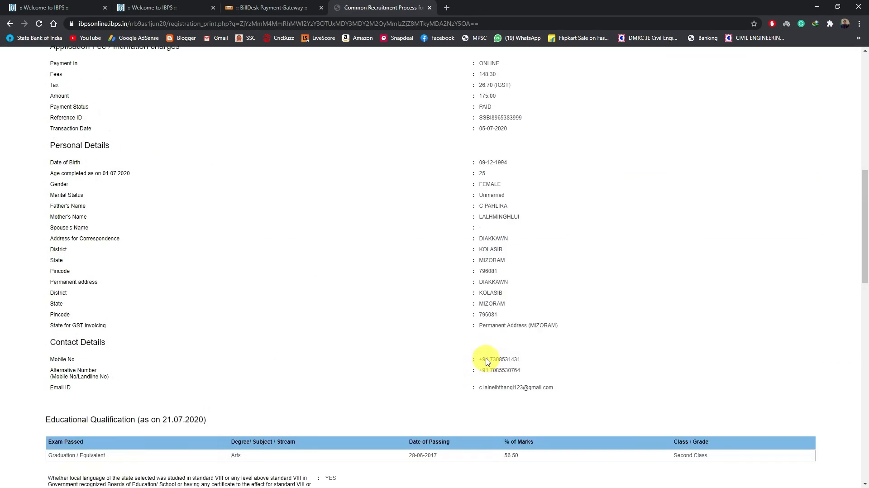
scroll(487, 361, up, 2)
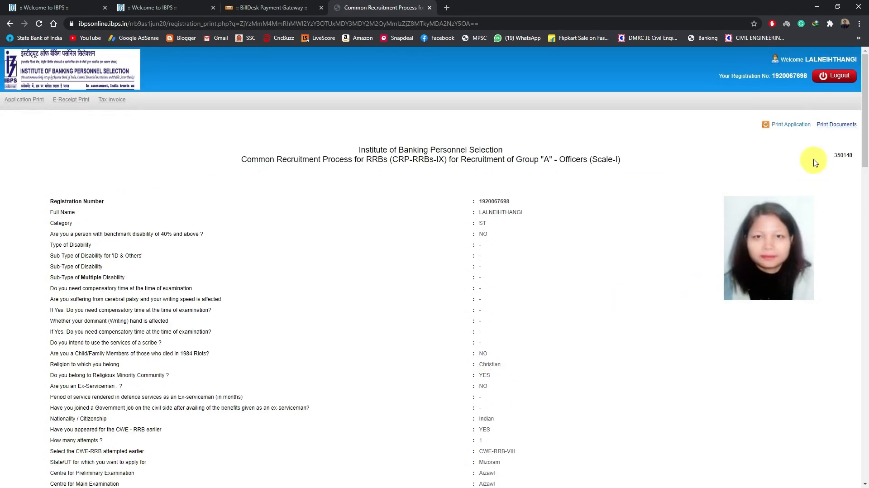
Step: Print the complete application to PDF in portrait layout and save it in the RRB IBPS (2) folder
click(796, 126)
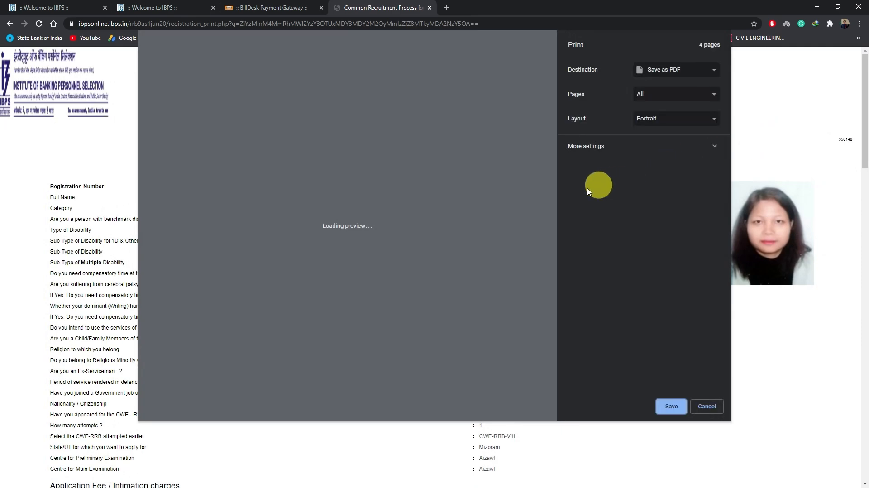
scroll(390, 312, down, 12)
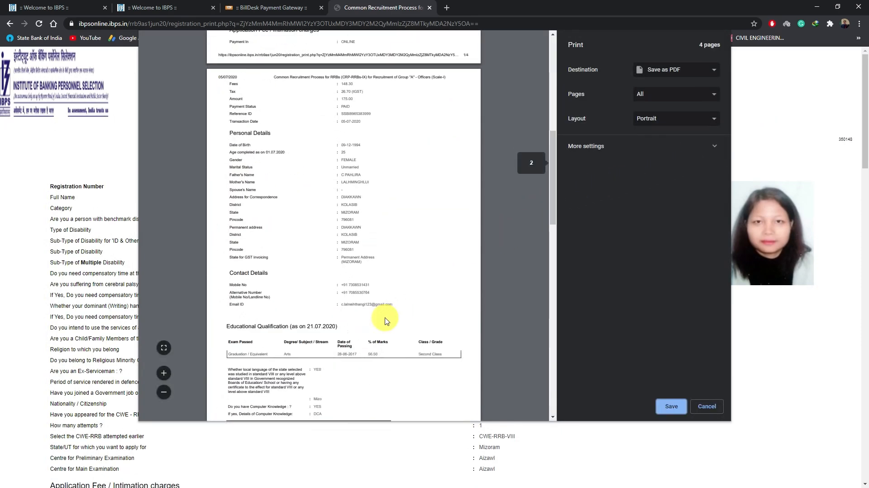
scroll(386, 321, up, 15)
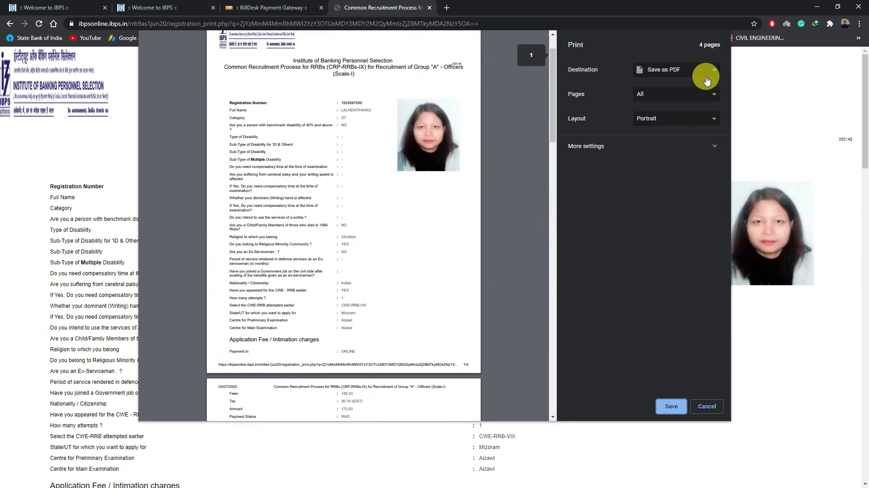
click(671, 406)
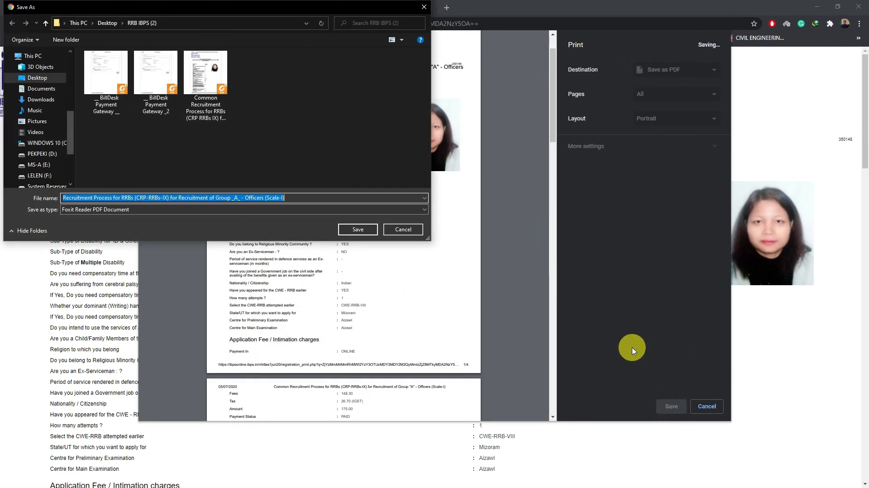
click(358, 229)
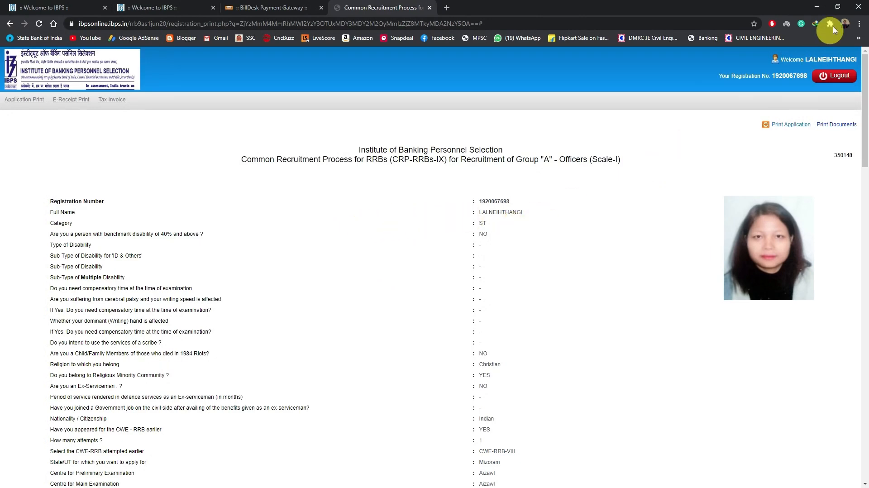
Step: Open the saved application PDF from the RRB IBPS (2) folder to check its pages, and return to the application page in Chrome
click(816, 8)
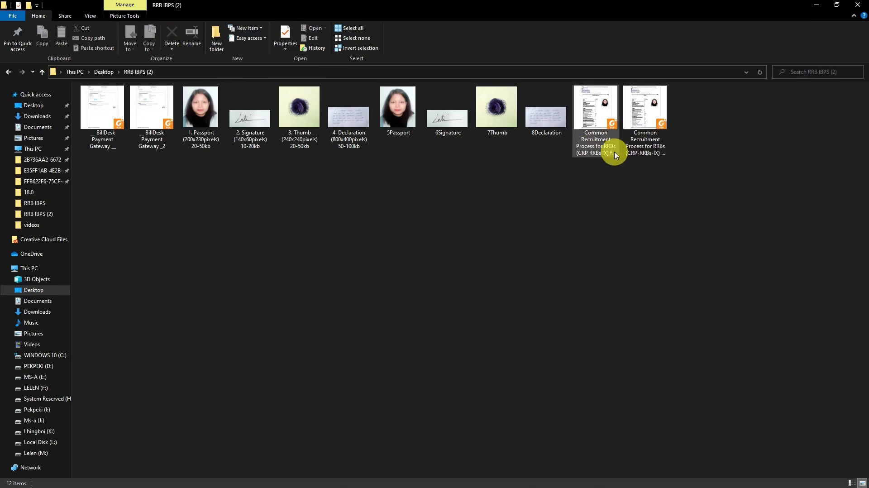
double_click(655, 157)
scroll(441, 351, down, 2)
scroll(442, 351, down, 2)
scroll(443, 349, up, 4)
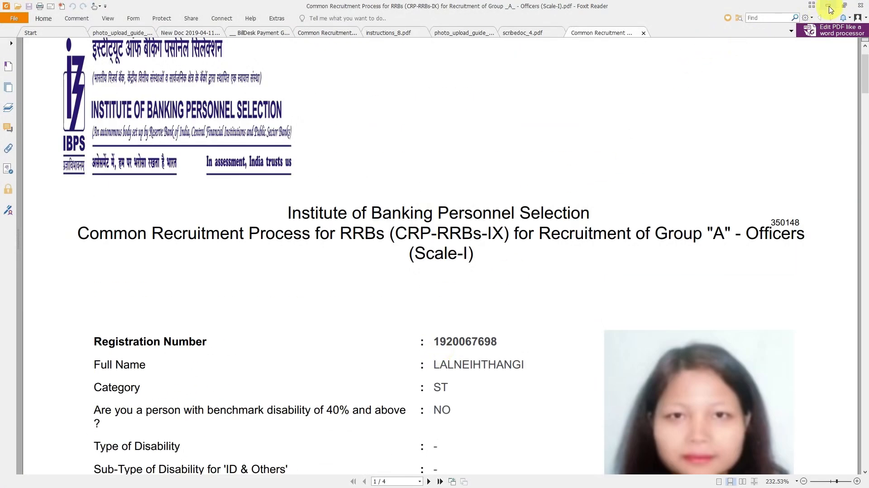
click(832, 7)
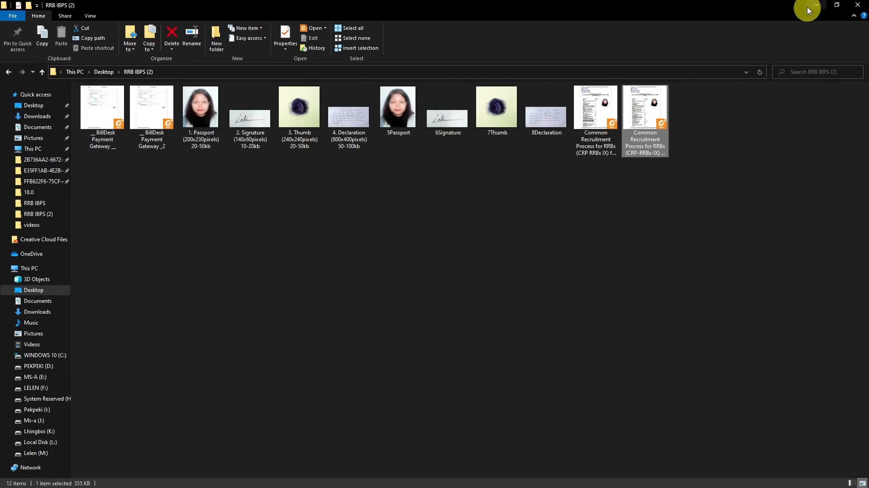
click(817, 5)
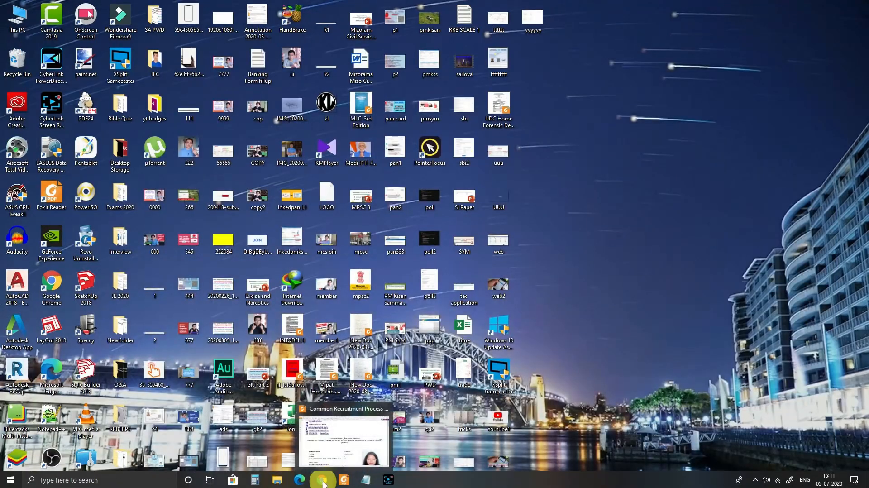
click(323, 484)
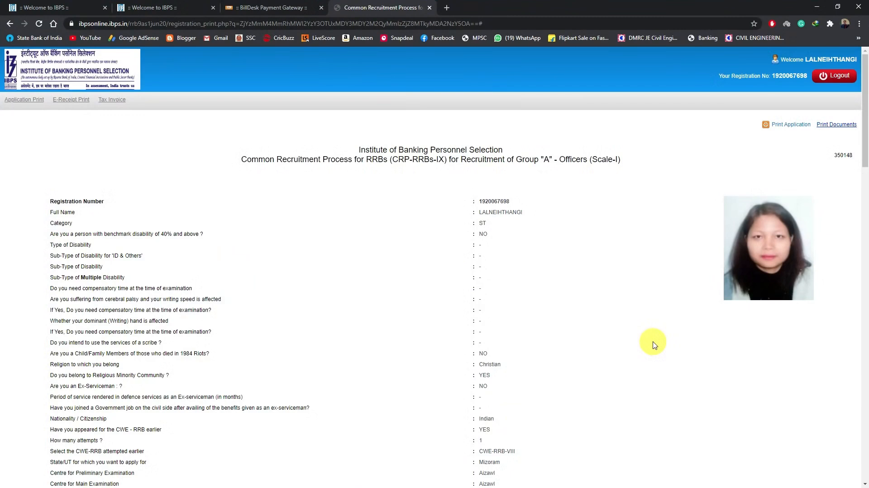